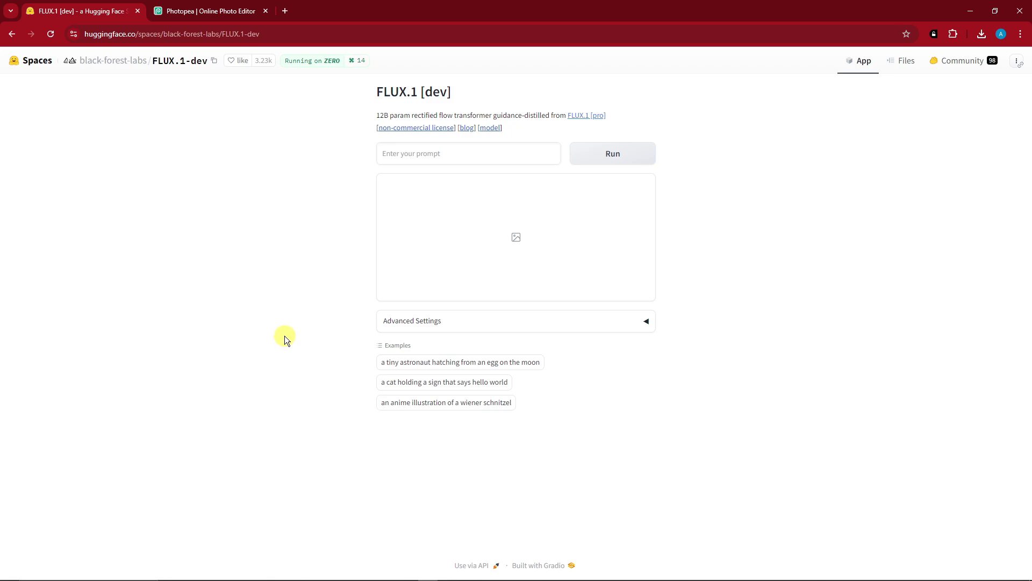
Look over the FLUX.1-dev Space address and heading before entering a prompt
drag(104, 34, 220, 148)
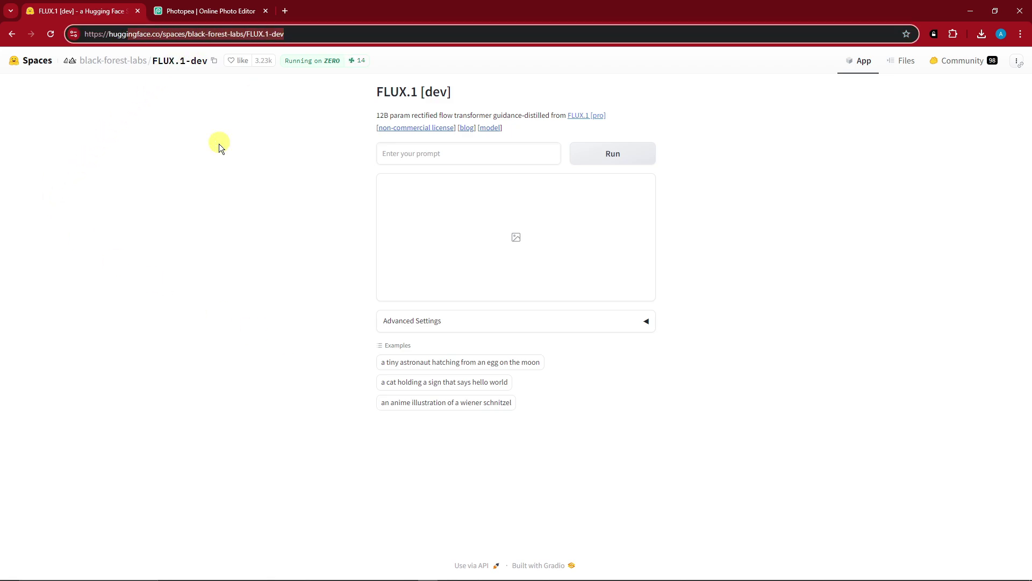
click(266, 33)
click(217, 182)
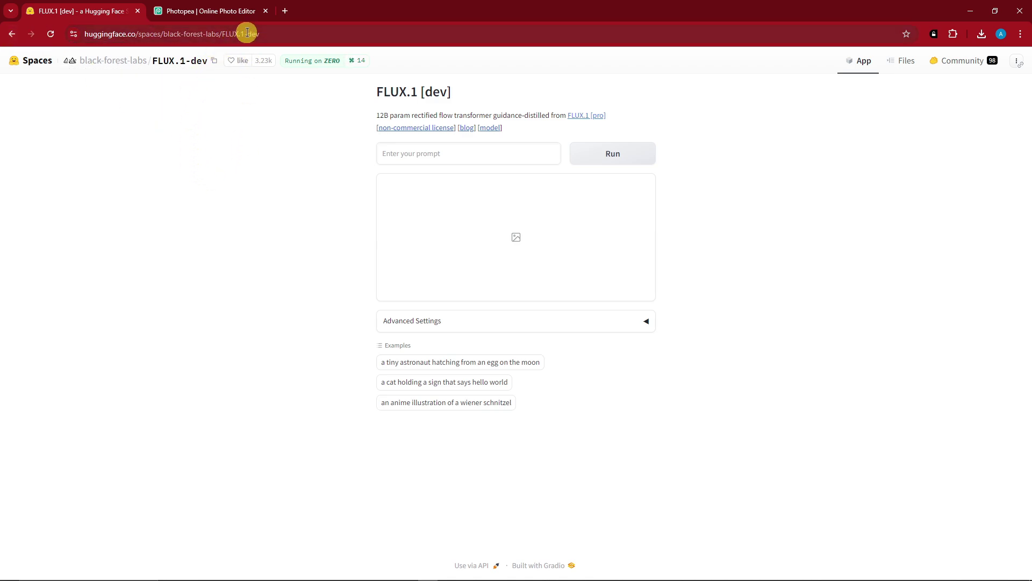
drag(377, 92, 402, 88)
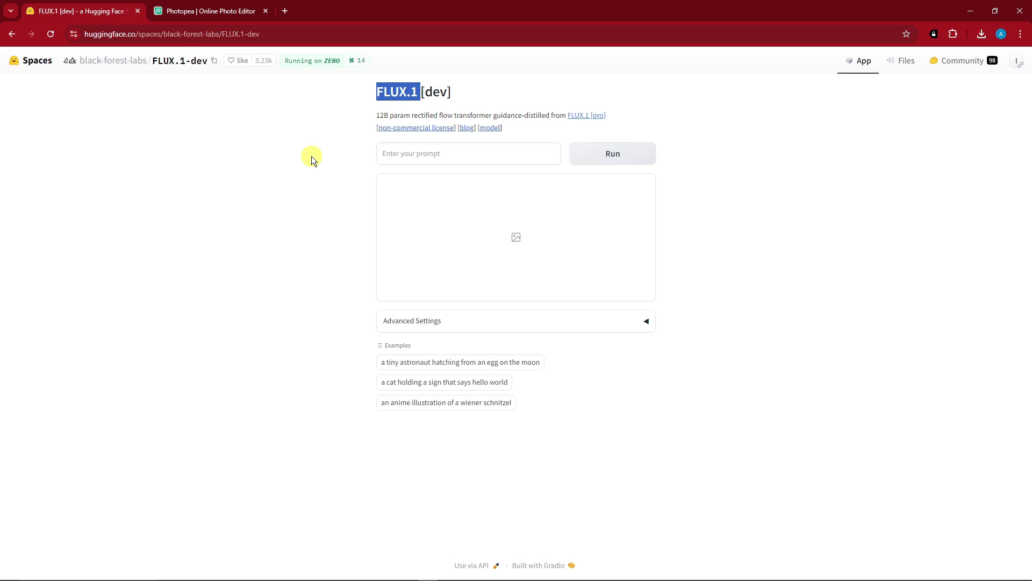
click(415, 153)
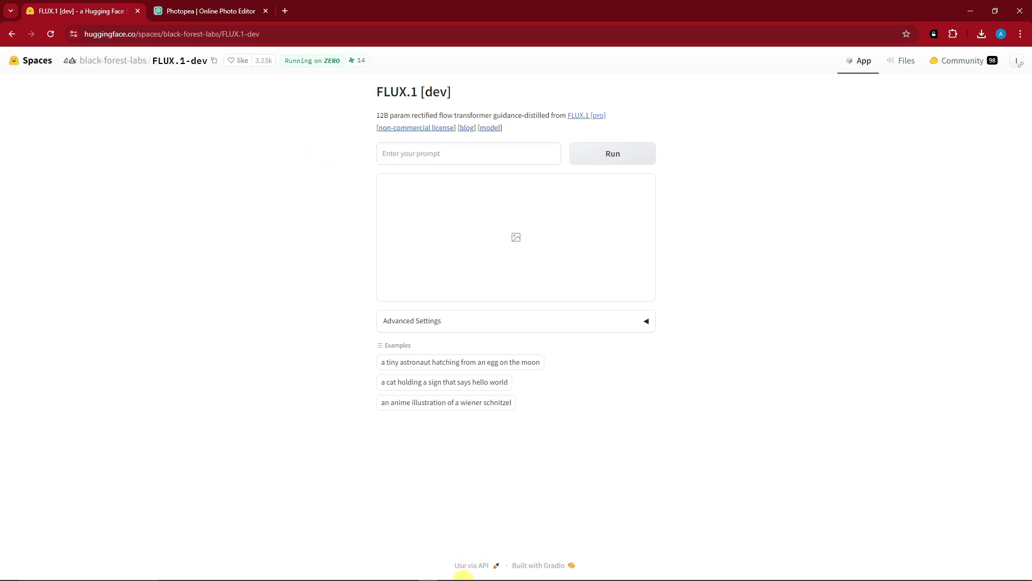
Copy the cozy bedroom prompt from Notepad into the FLUX.1 prompt field
click(418, 570)
drag(922, 219, 627, 230)
key(ctrl+c)
click(345, 186)
click(461, 156)
key(ctrl+v)
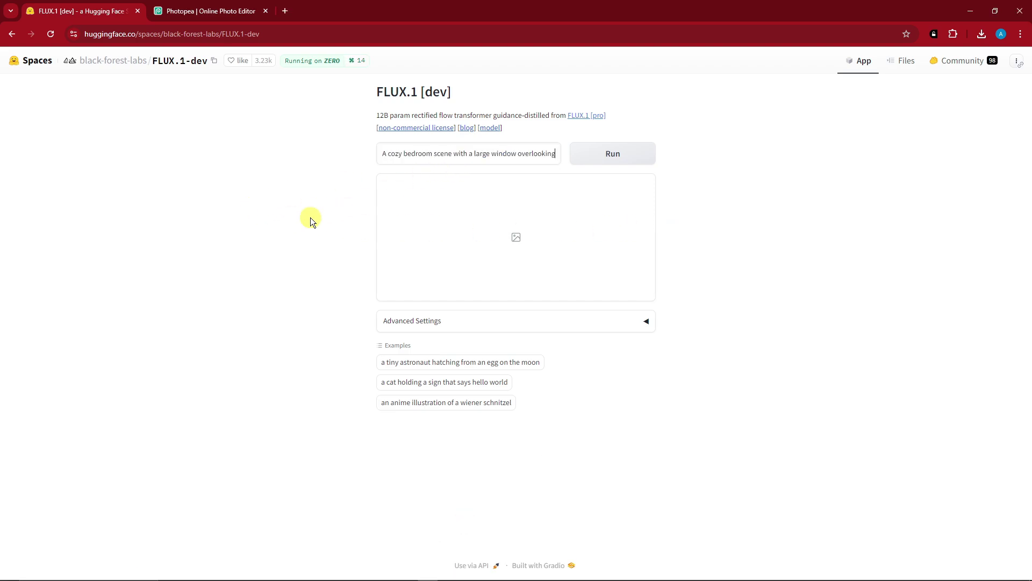
drag(385, 156, 567, 146)
Expand Advanced Settings and review the default generation values
click(646, 321)
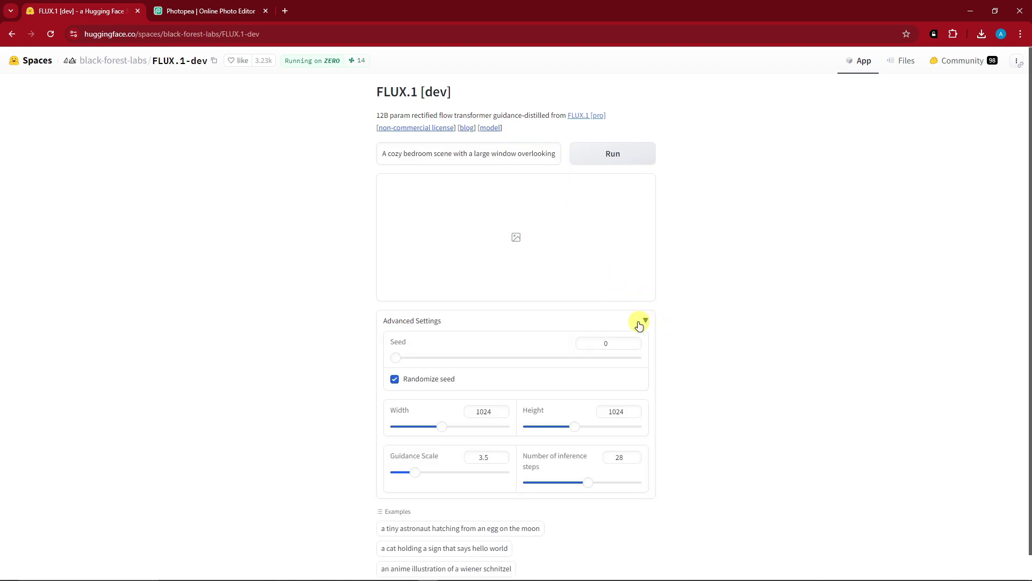
scroll(359, 339, down, 1)
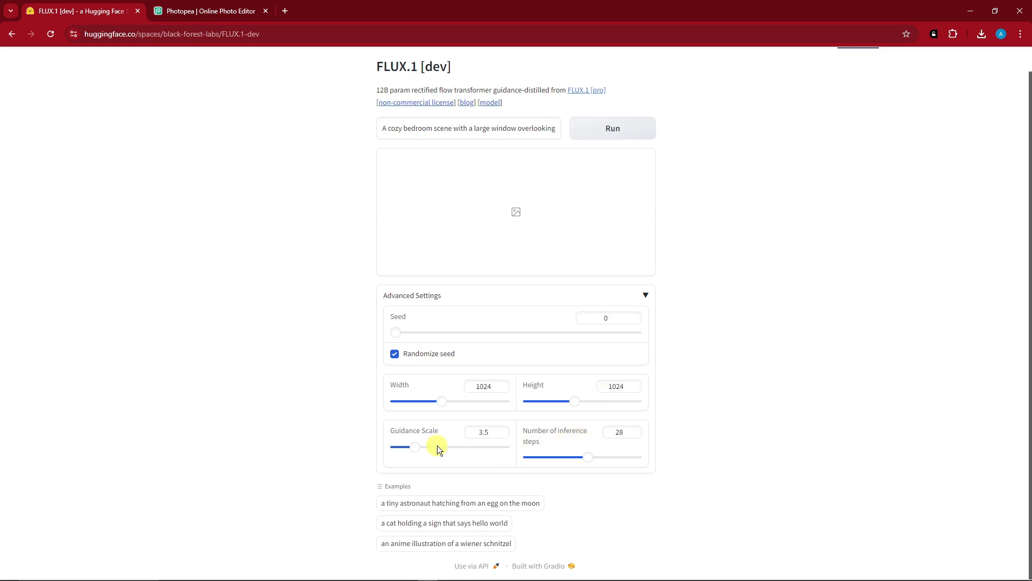
scroll(472, 424, up, 1)
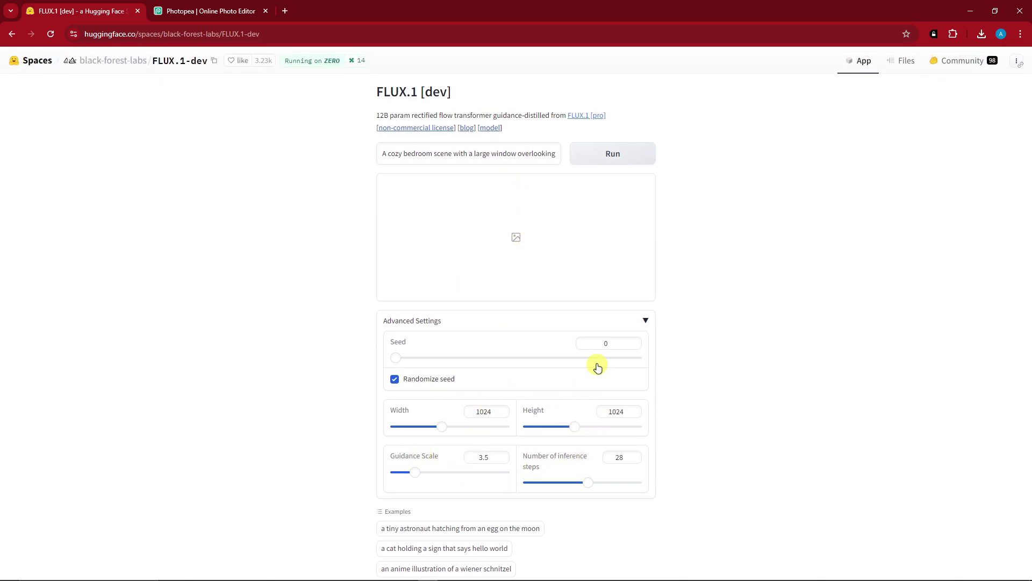
Generate the bedroom image and download it as image.webp
click(612, 165)
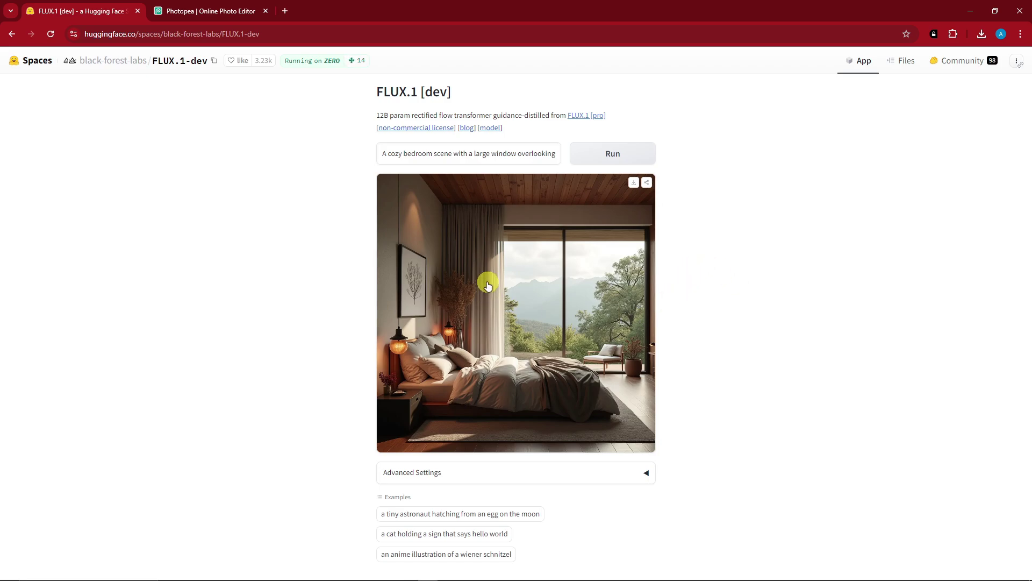
click(634, 185)
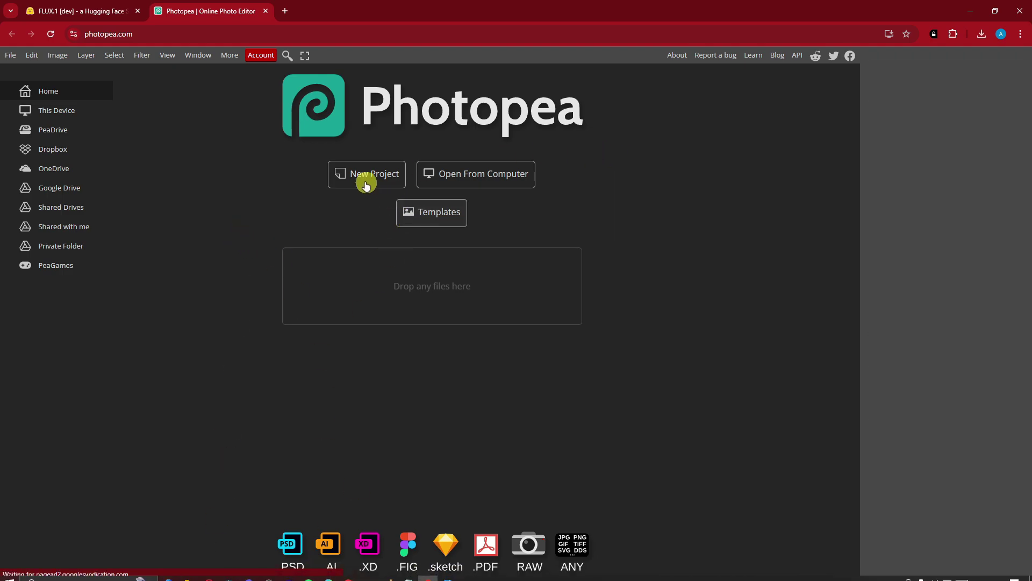
Open the Untitled bedroom image from the Desktop in Photopea
click(466, 173)
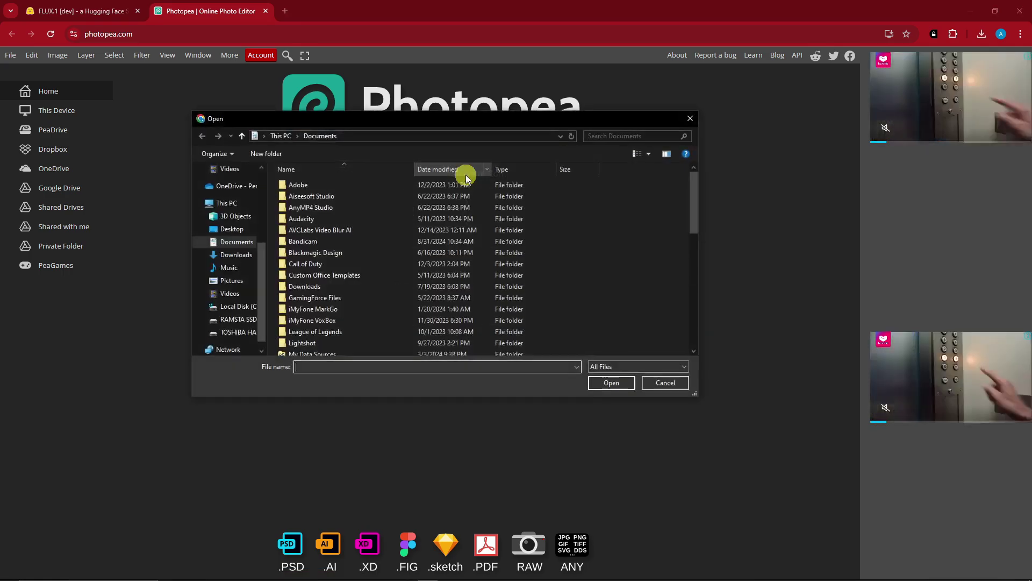
scroll(260, 225, up, 5)
click(232, 190)
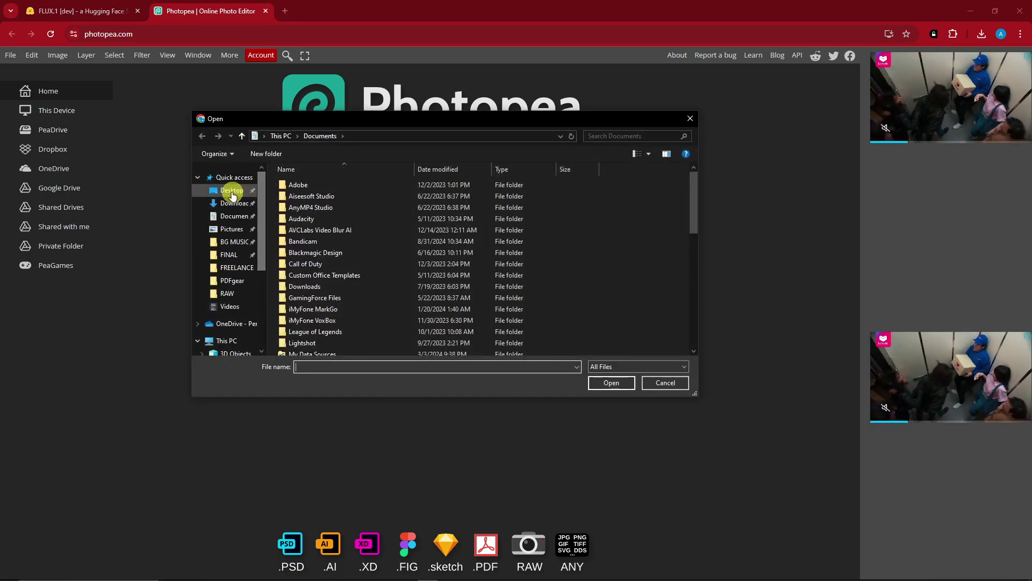
drag(440, 130, 770, 135)
click(816, 285)
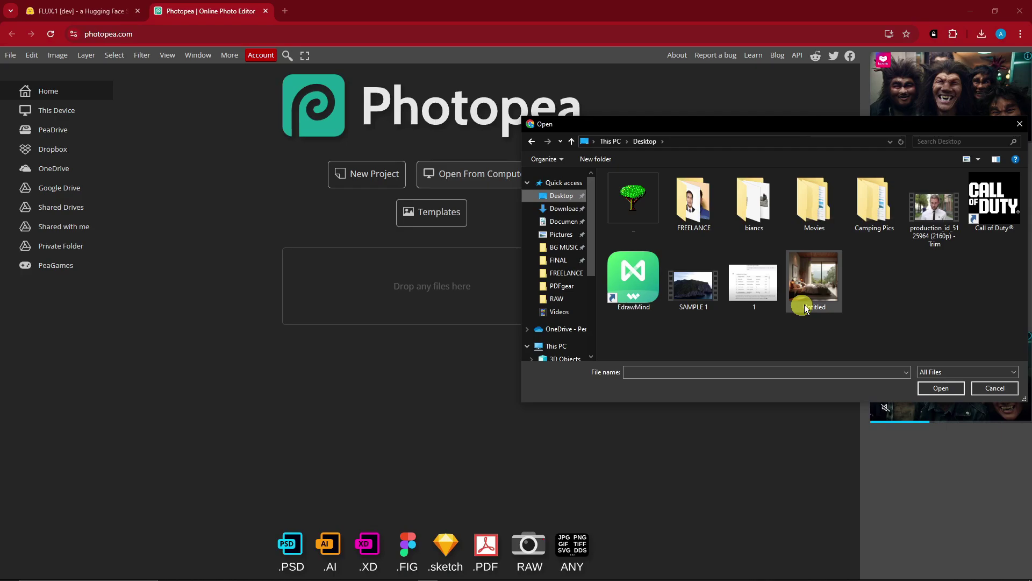
drag(816, 283, 398, 294)
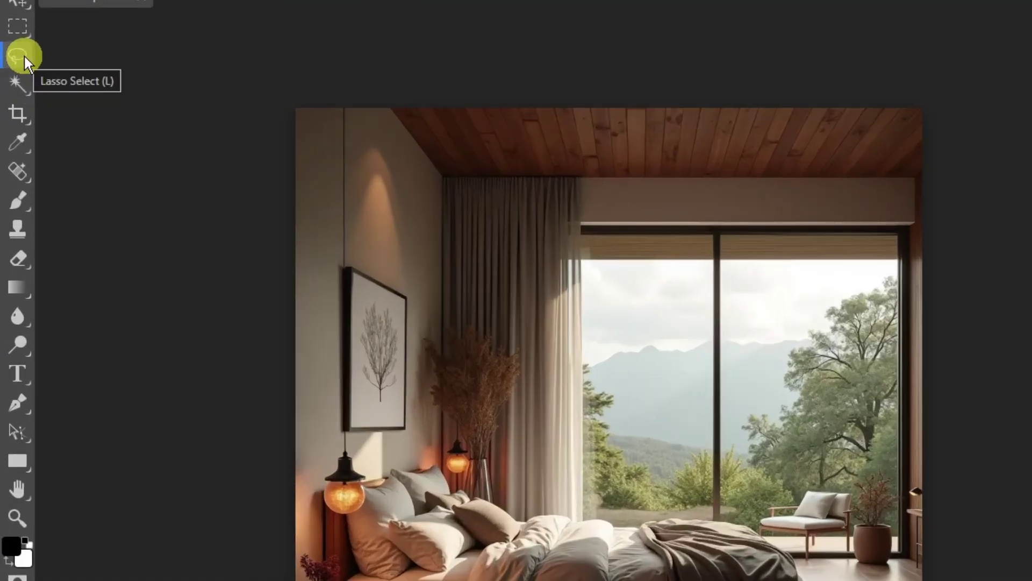
Switch to Polygonal Lasso Select and zoom in on the bedroom window
right_click(23, 56)
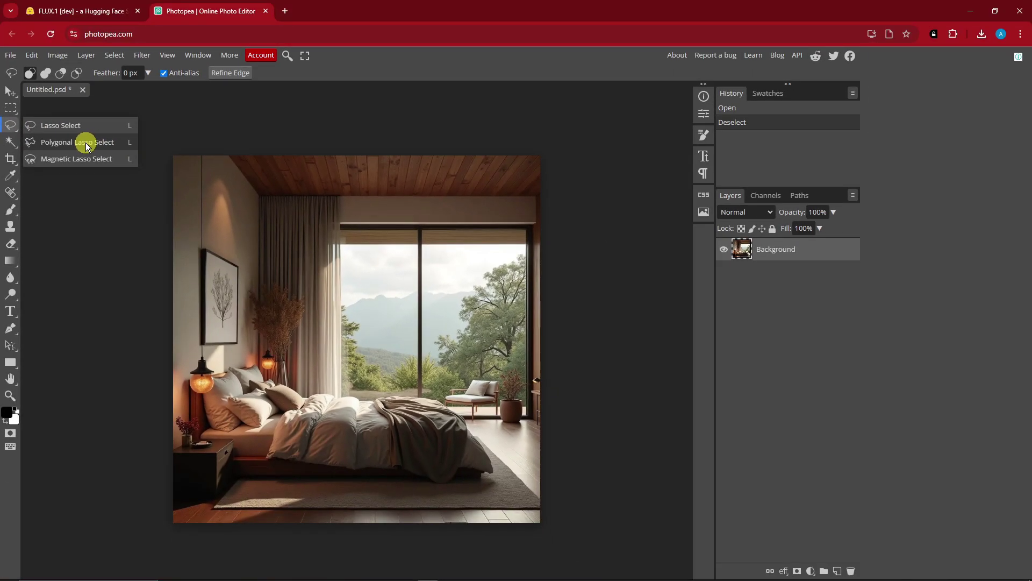
click(87, 147)
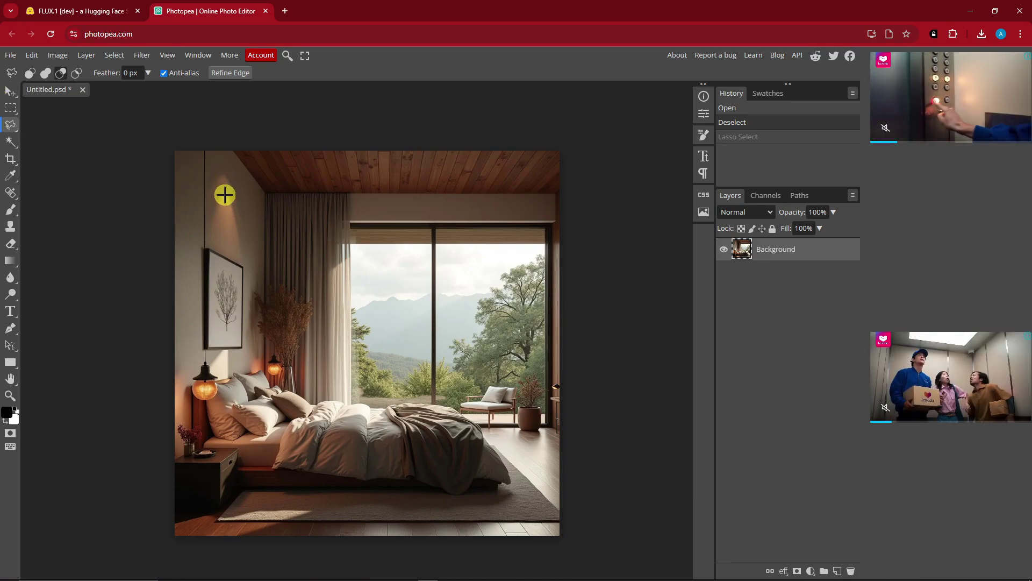
scroll(202, 170, up, 6)
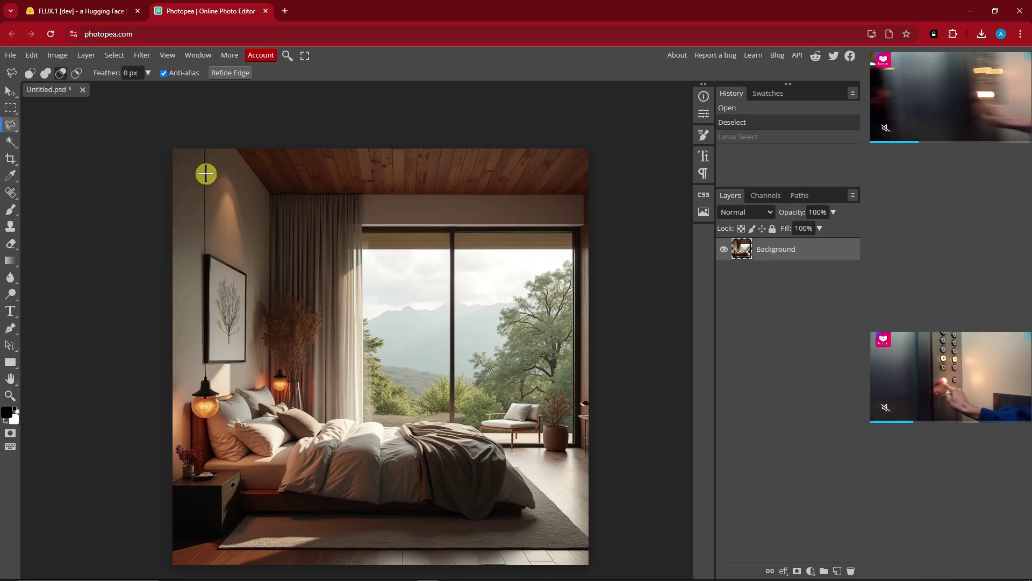
scroll(288, 253, up, 1)
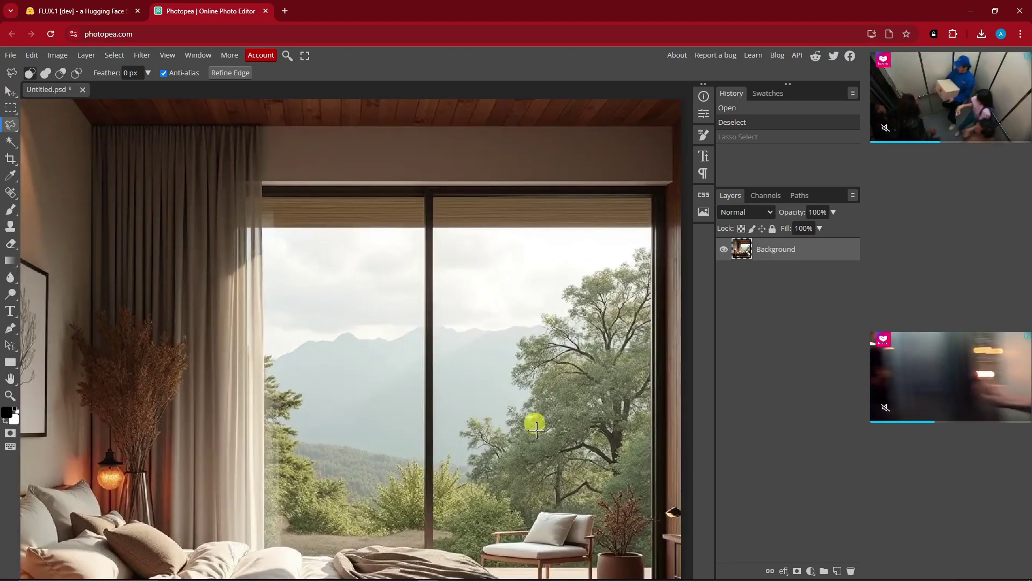
scroll(309, 226, up, 1)
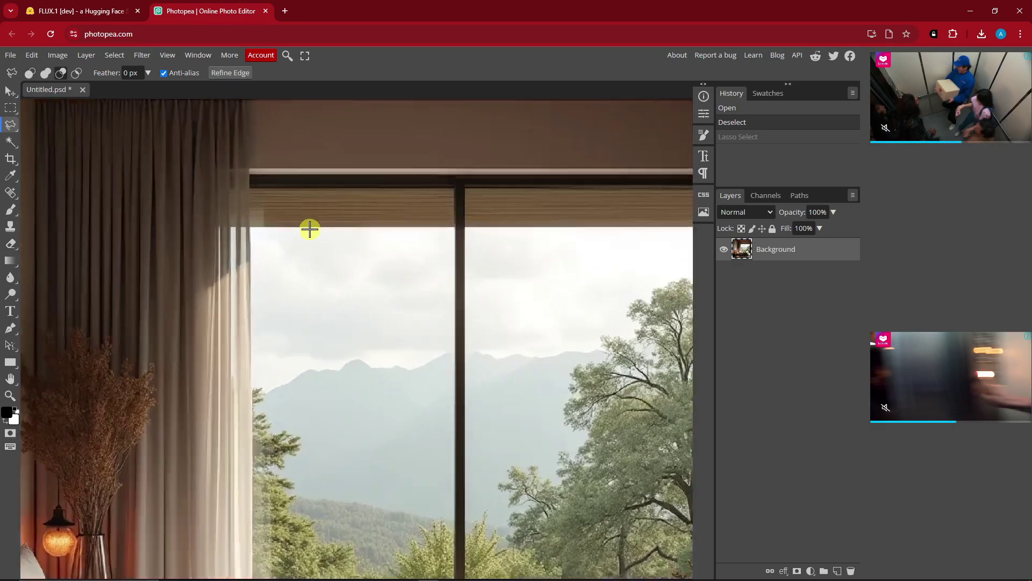
Trace a first polygonal selection down the window frame
click(248, 187)
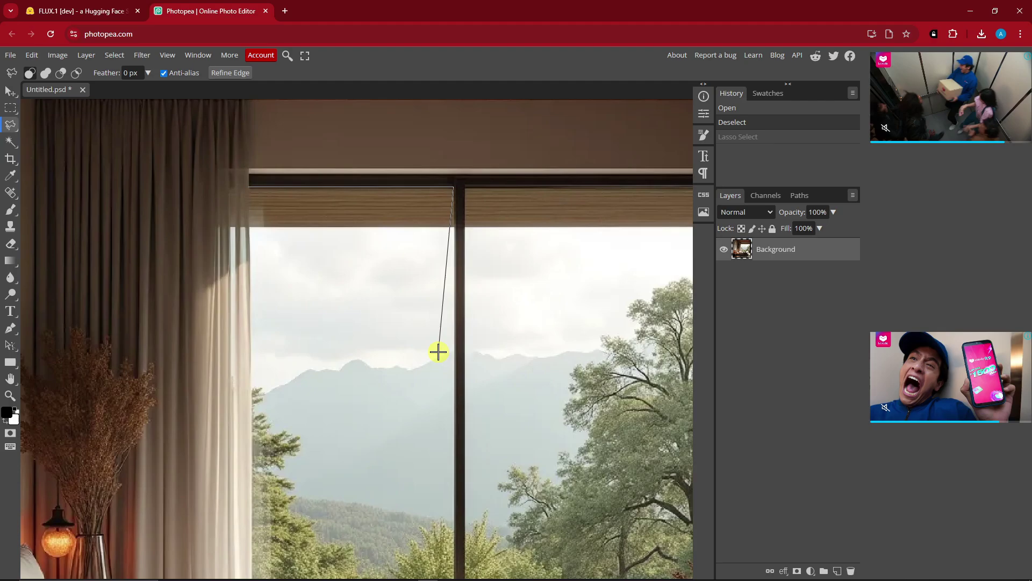
scroll(438, 348, down, 1)
scroll(444, 478, down, 2)
click(449, 446)
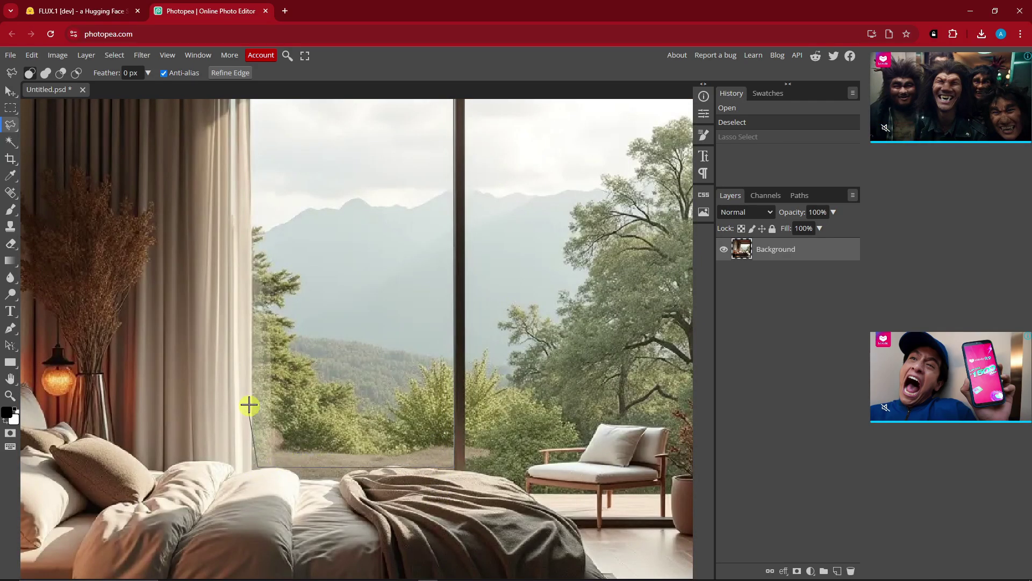
scroll(250, 401, up, 3)
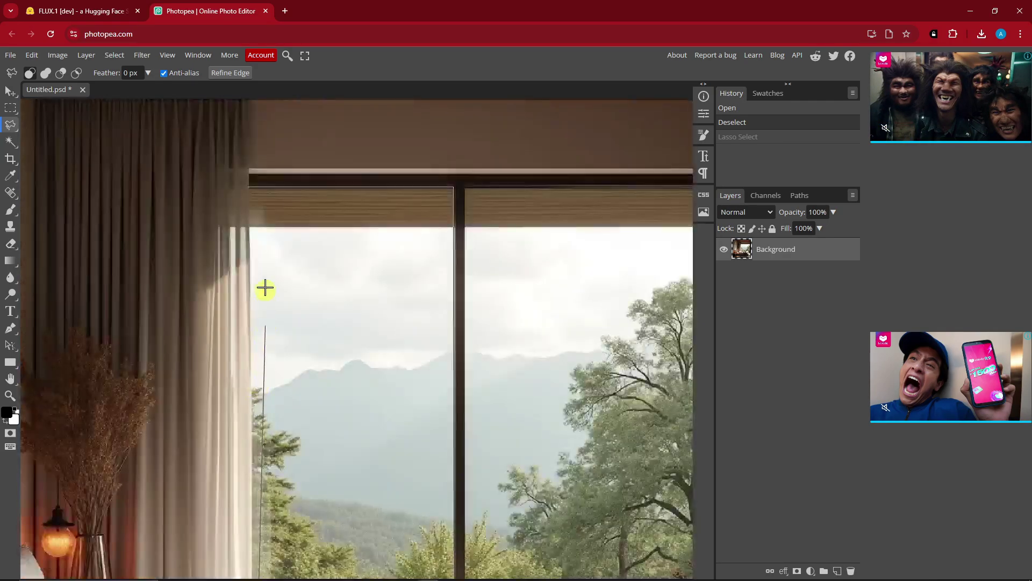
click(251, 188)
scroll(456, 319, up, 2)
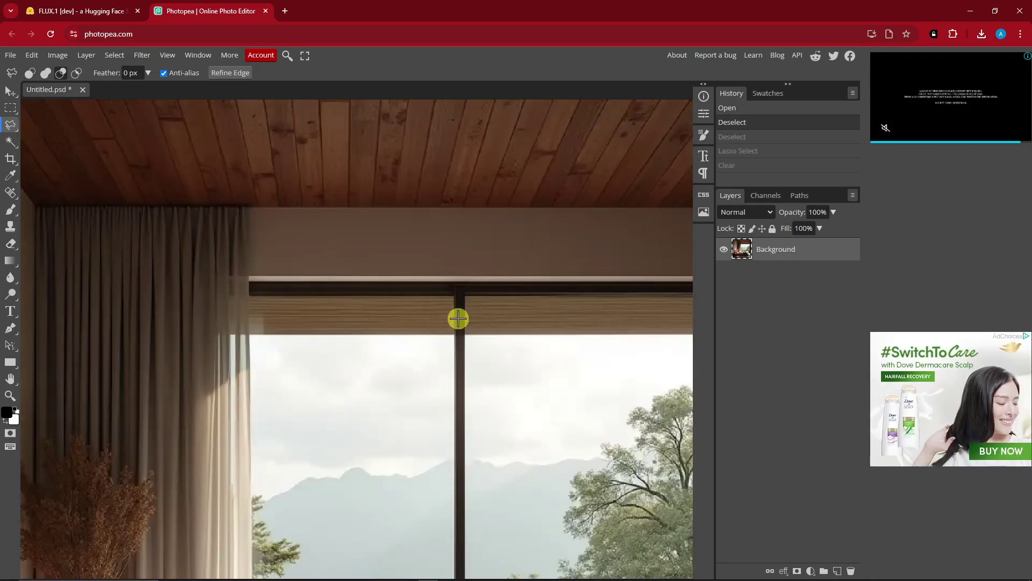
scroll(459, 318, down, 3)
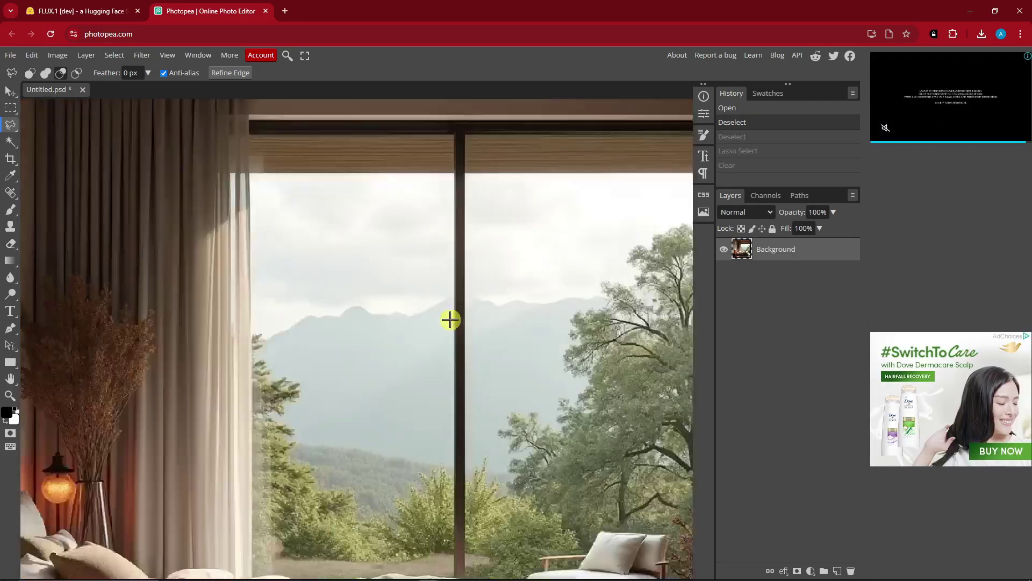
Outline the left window pane with sky, mountains and trees as a closed selection
click(249, 133)
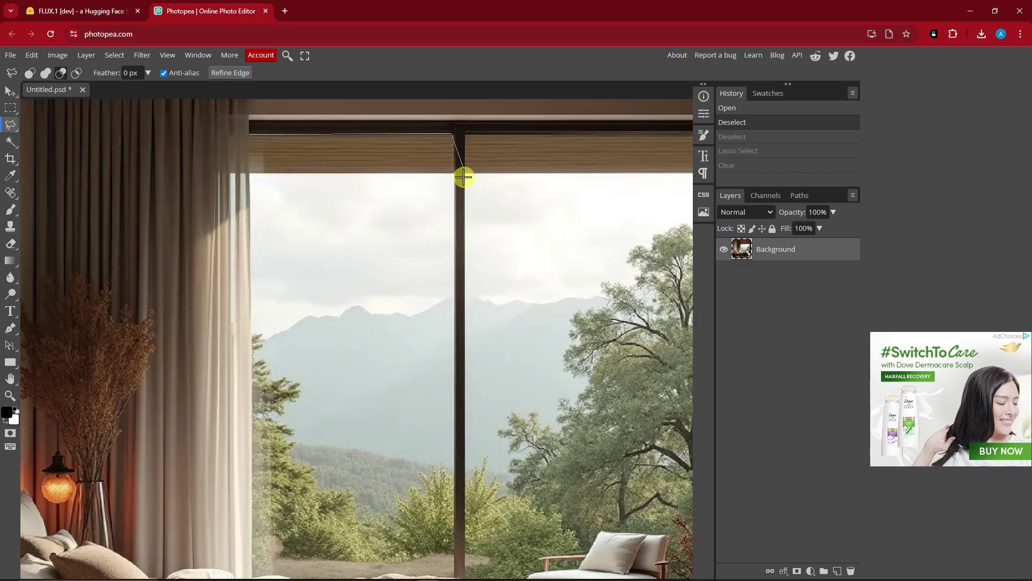
scroll(446, 237, down, 5)
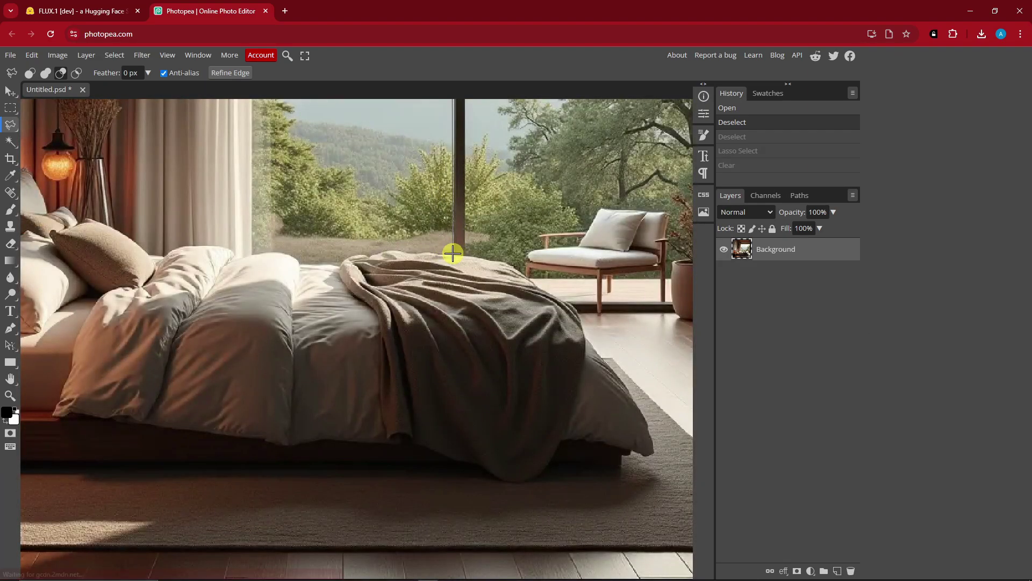
click(453, 253)
click(254, 251)
scroll(255, 244, up, 5)
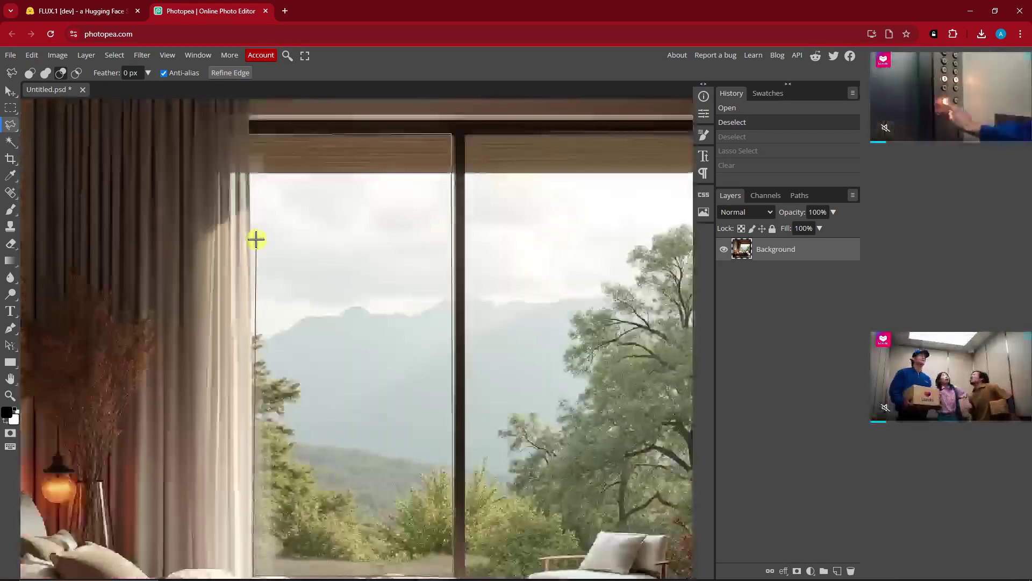
click(250, 134)
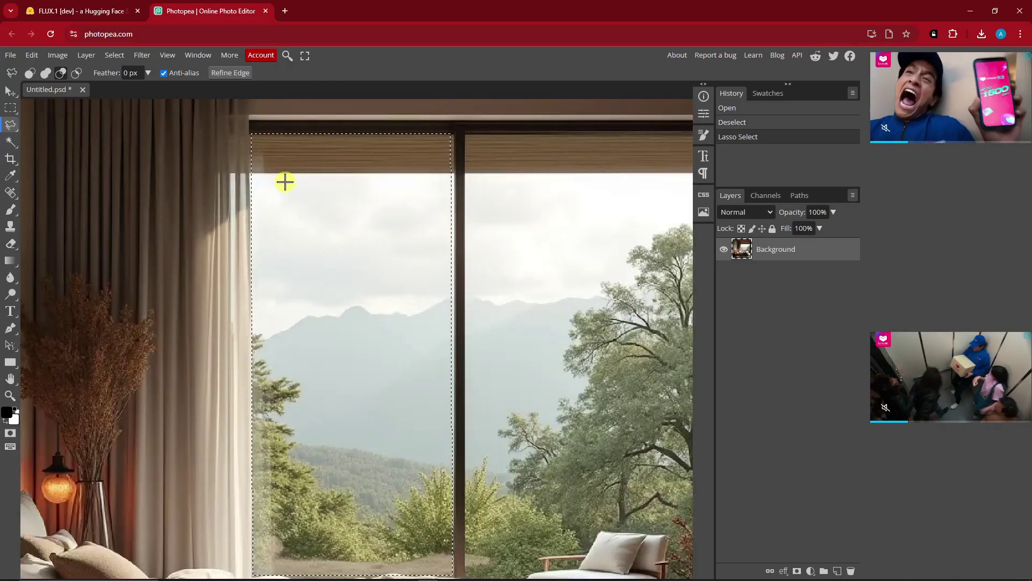
Delete the left pane to transparency and outline the right window pane with the Polygonal Lasso
key(Delete)
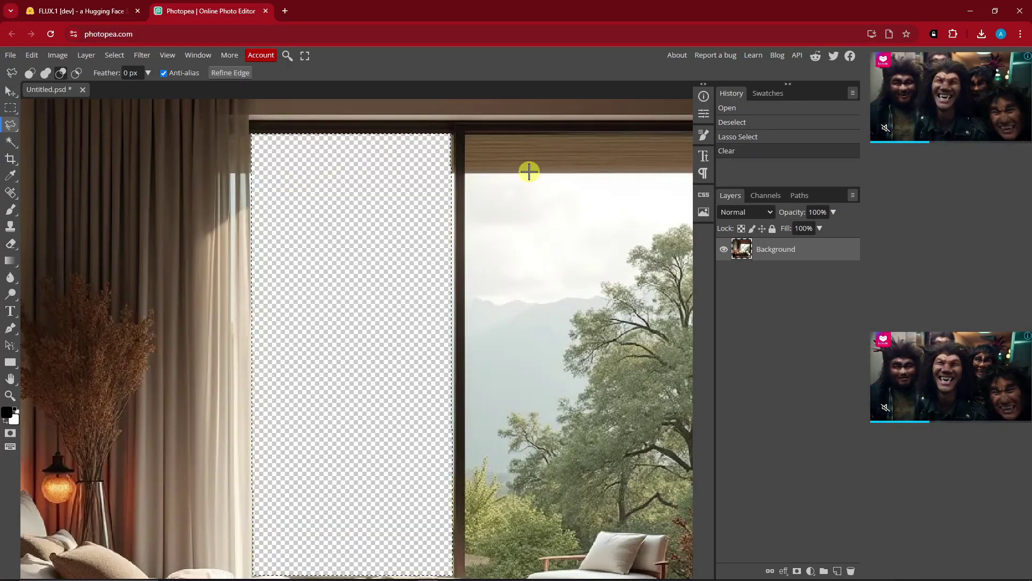
scroll(524, 171, down, 3)
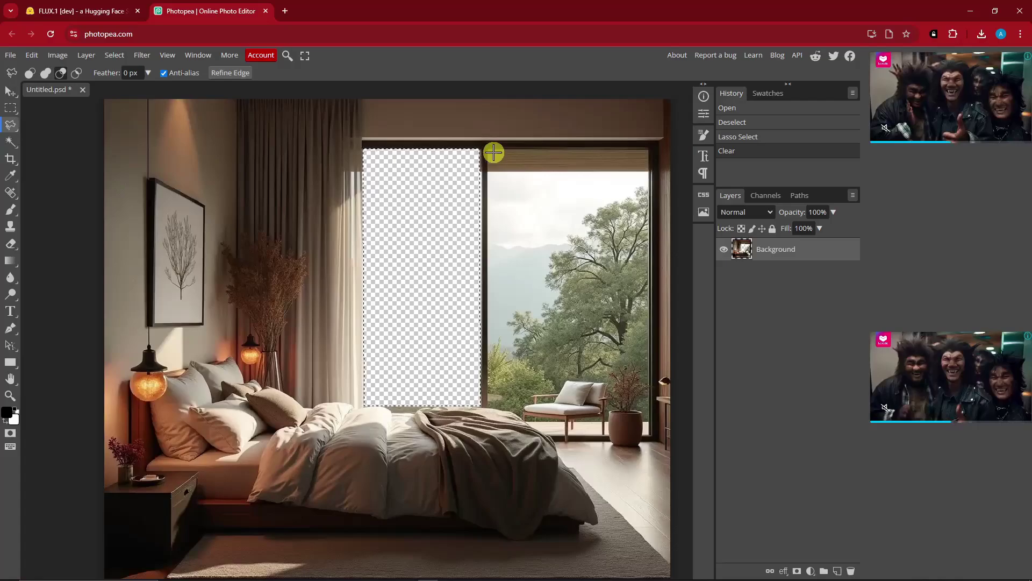
click(488, 148)
click(650, 148)
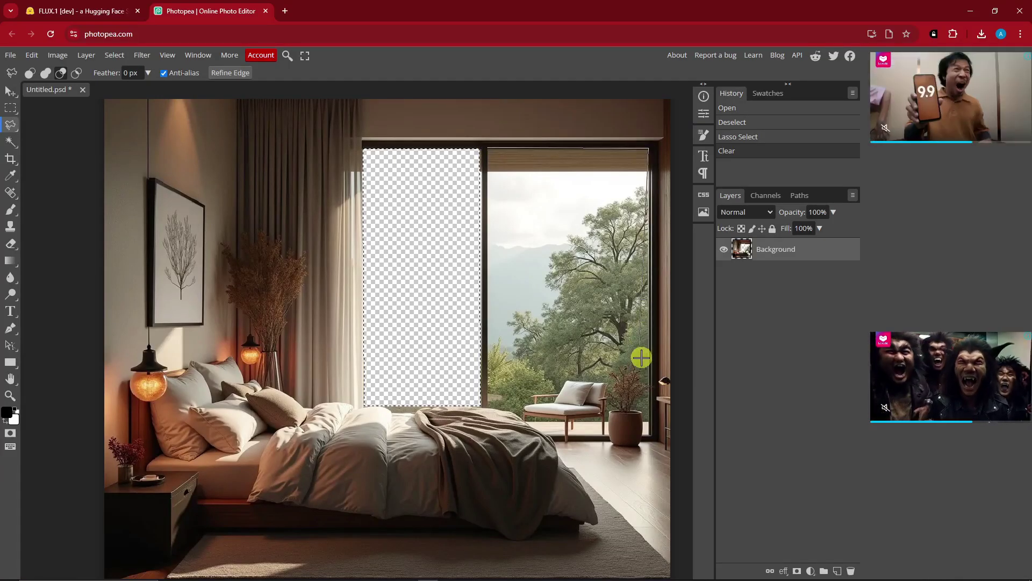
click(648, 381)
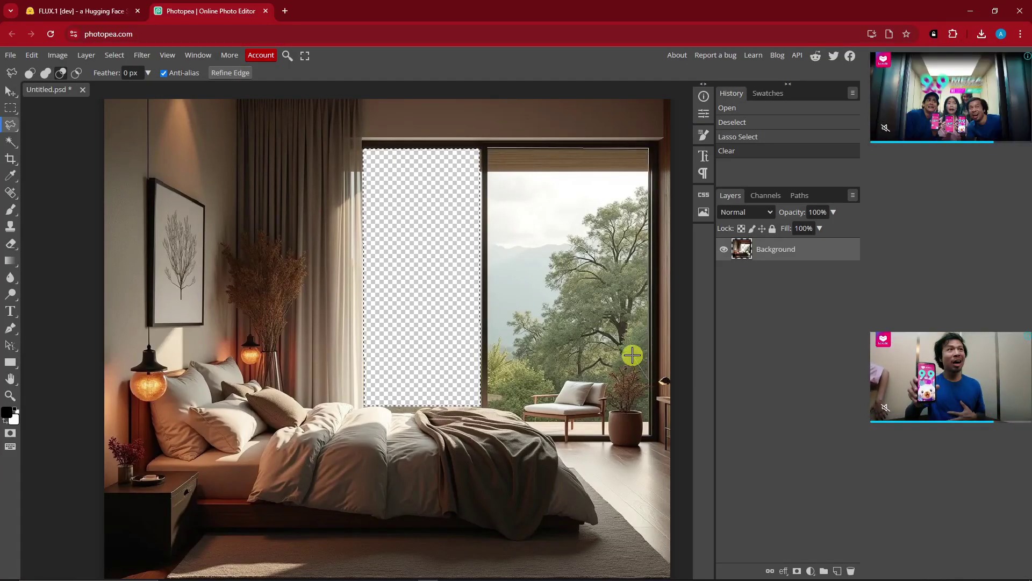
click(632, 354)
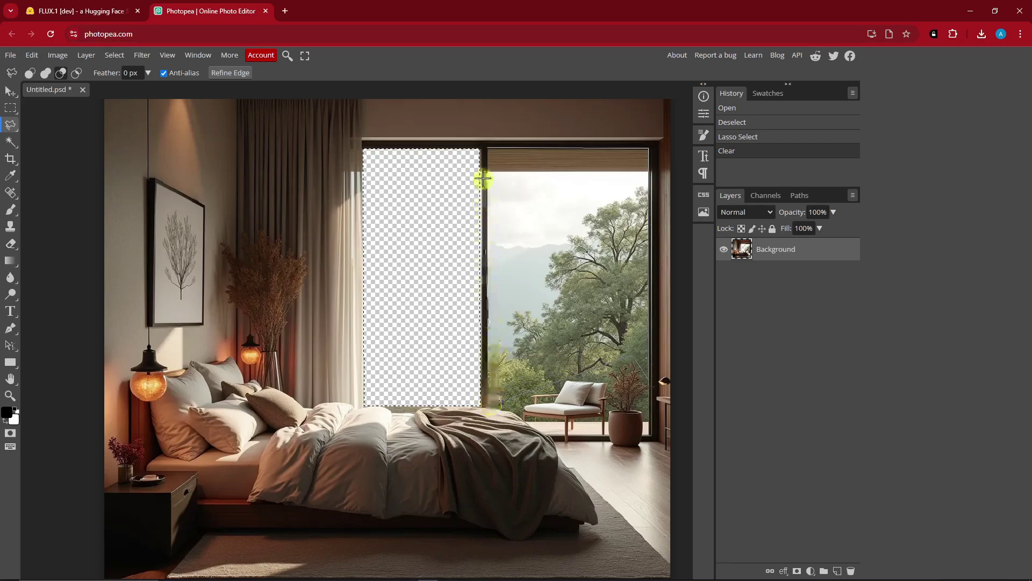
click(488, 148)
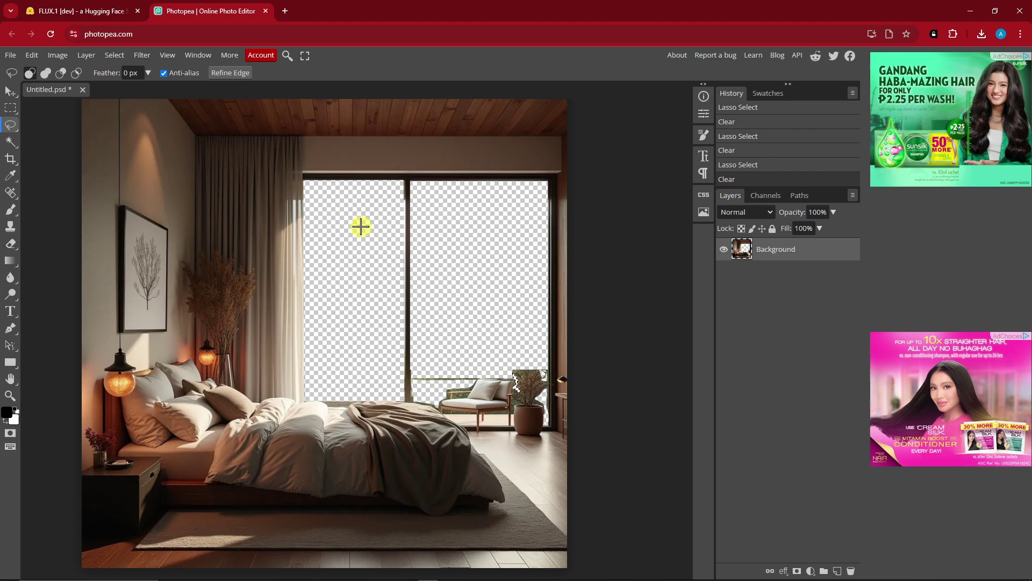
Export the image as a PNG named 'SAMPLE 1' and open the download
click(12, 56)
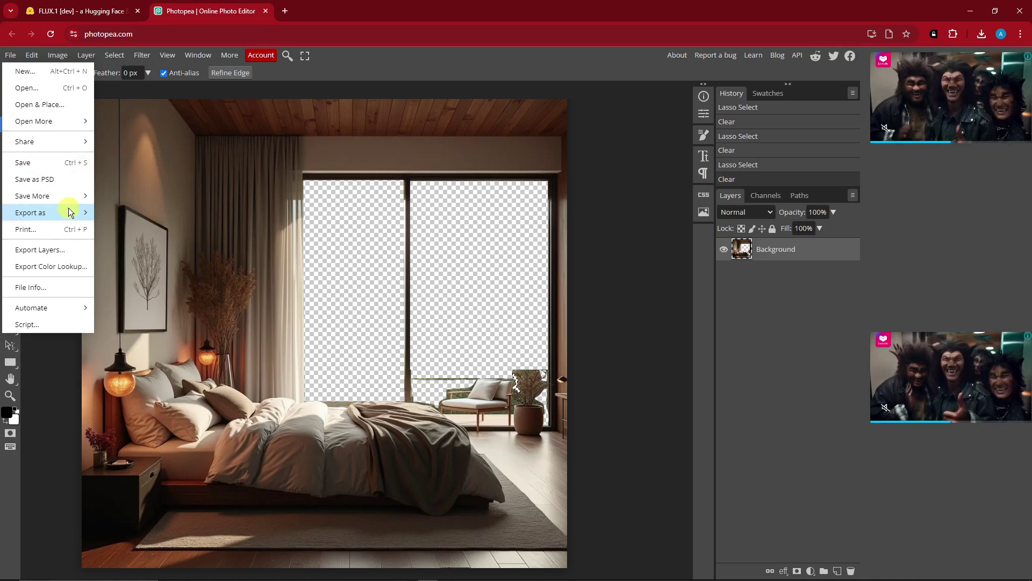
mouse_move(69, 208)
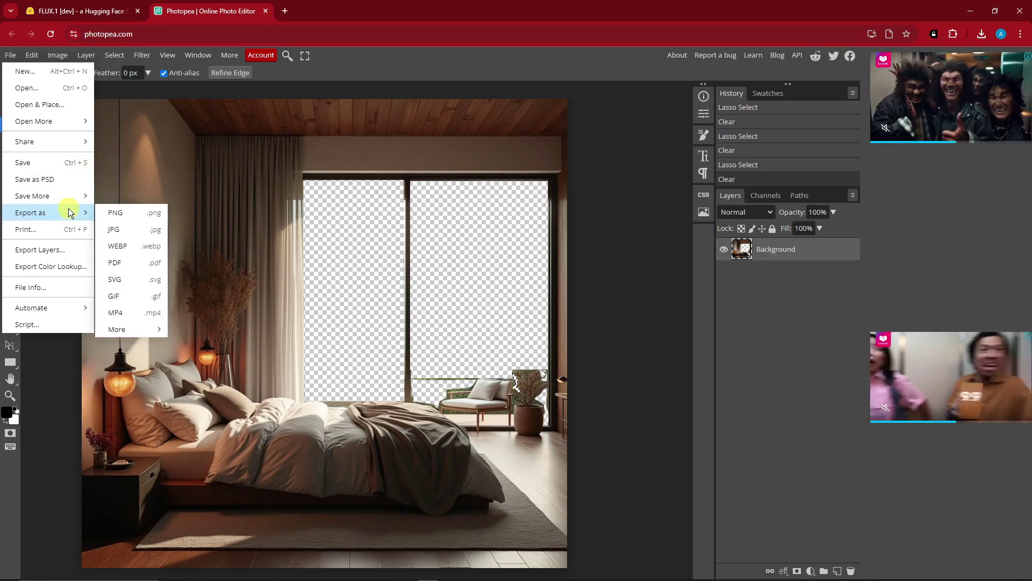
click(112, 215)
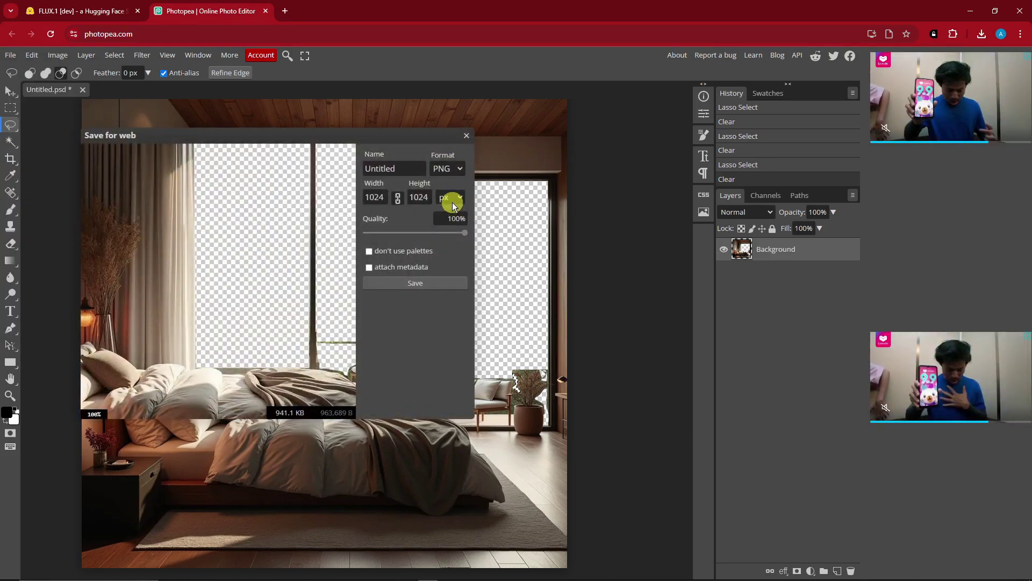
double_click(400, 169)
text(SAMPLE )
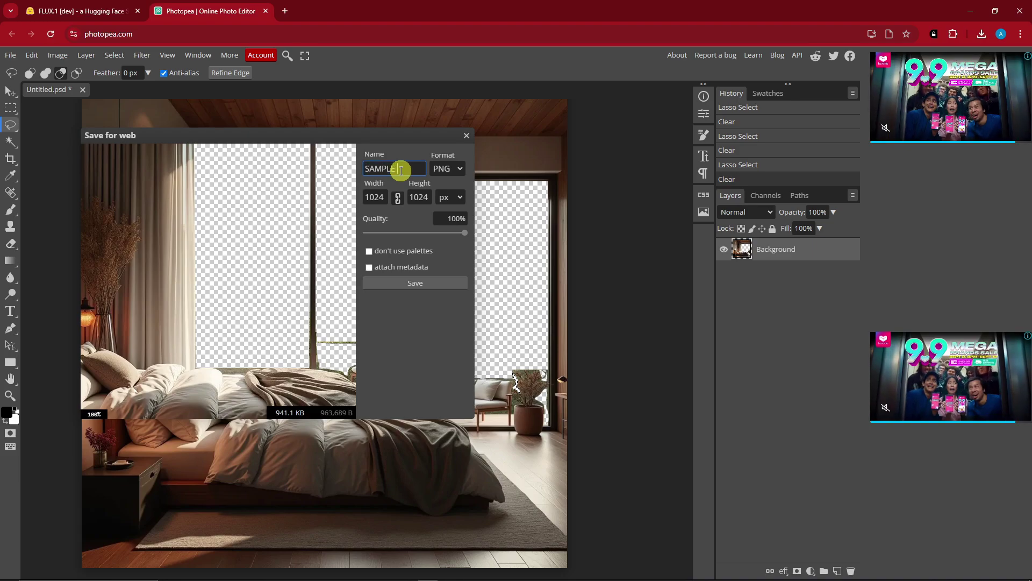
text(1)
click(438, 286)
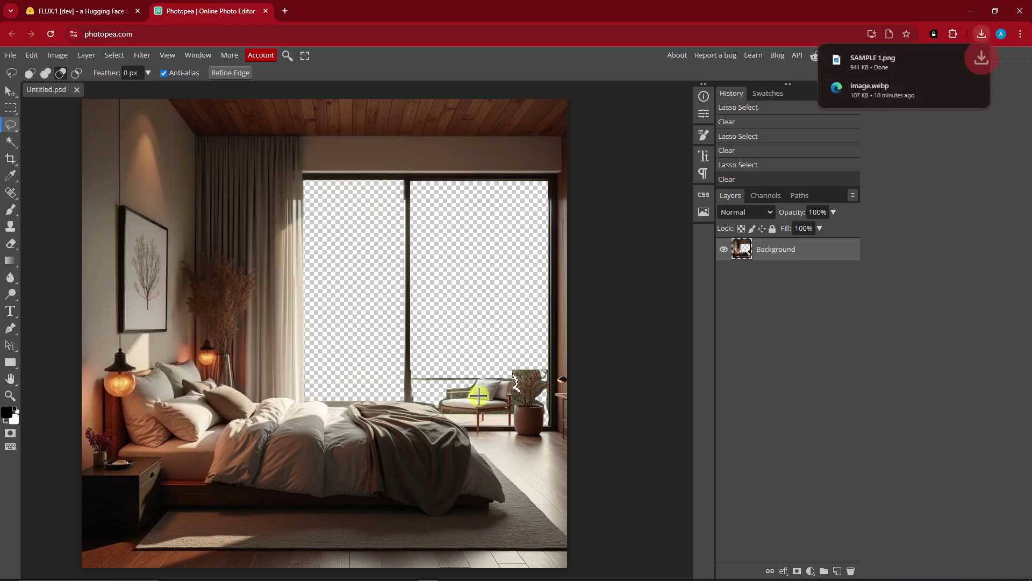
click(891, 74)
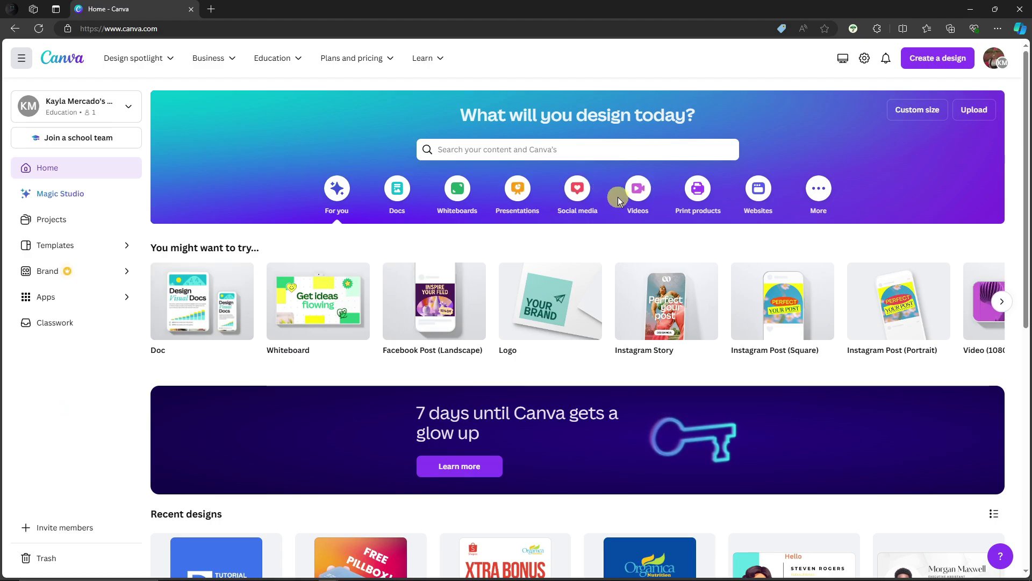
Start a blank Video (1080p) design from Canva's Videos category
click(637, 191)
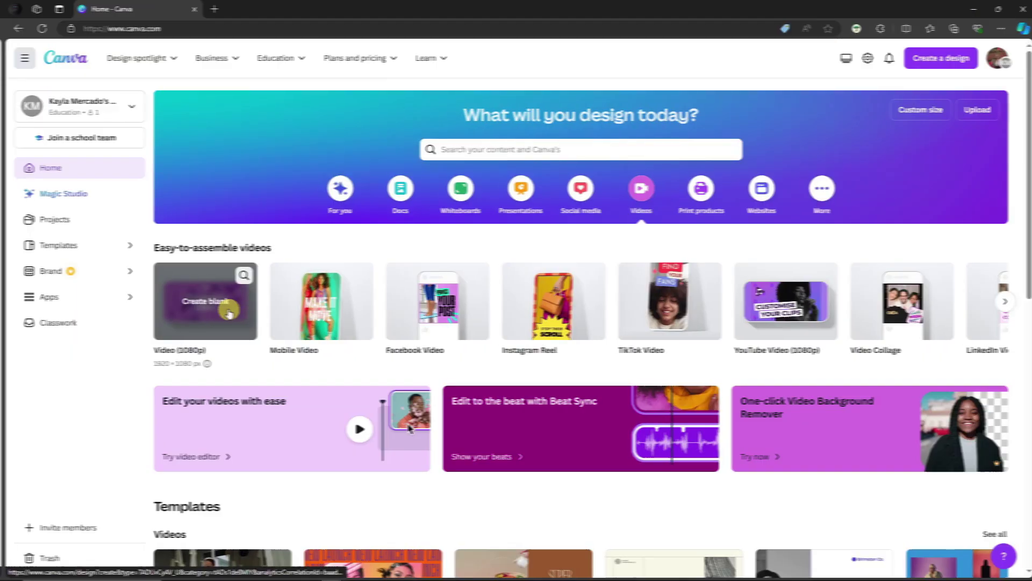
click(202, 301)
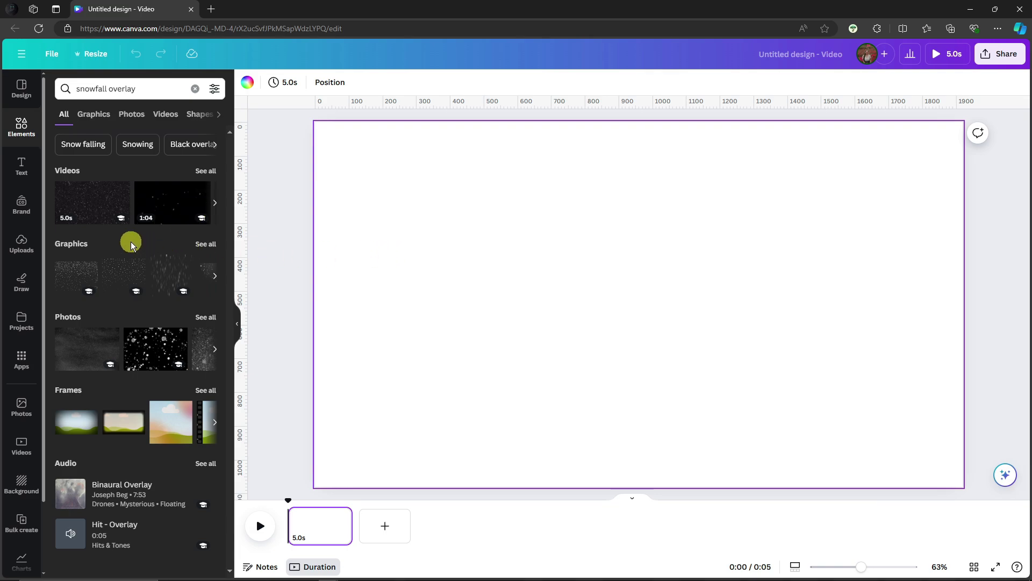
Add the snowfall video and stretch it to 1920 by 1094 to fill the page
click(99, 211)
drag(603, 280, 523, 260)
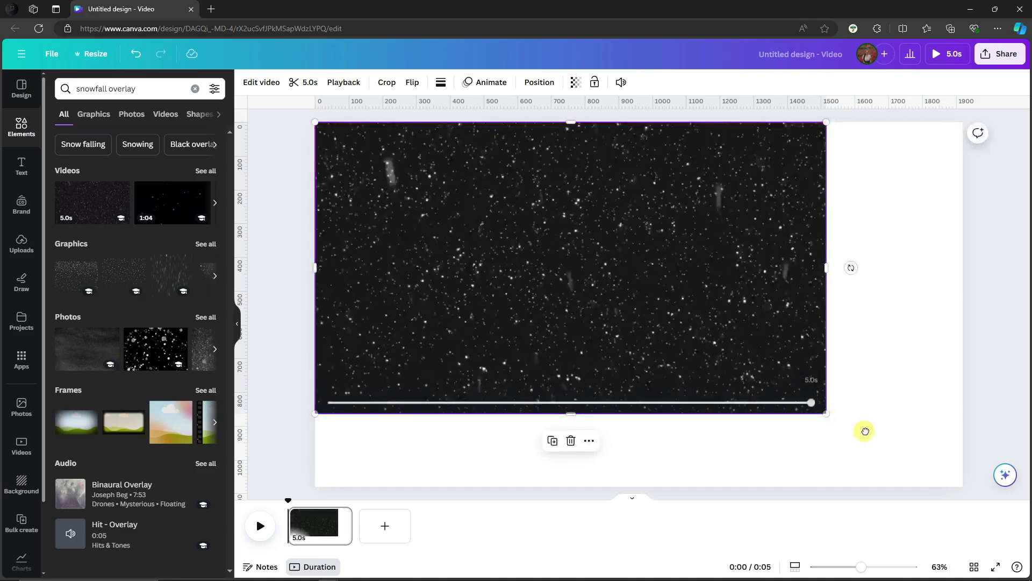
drag(817, 411, 959, 490)
drag(823, 348, 815, 348)
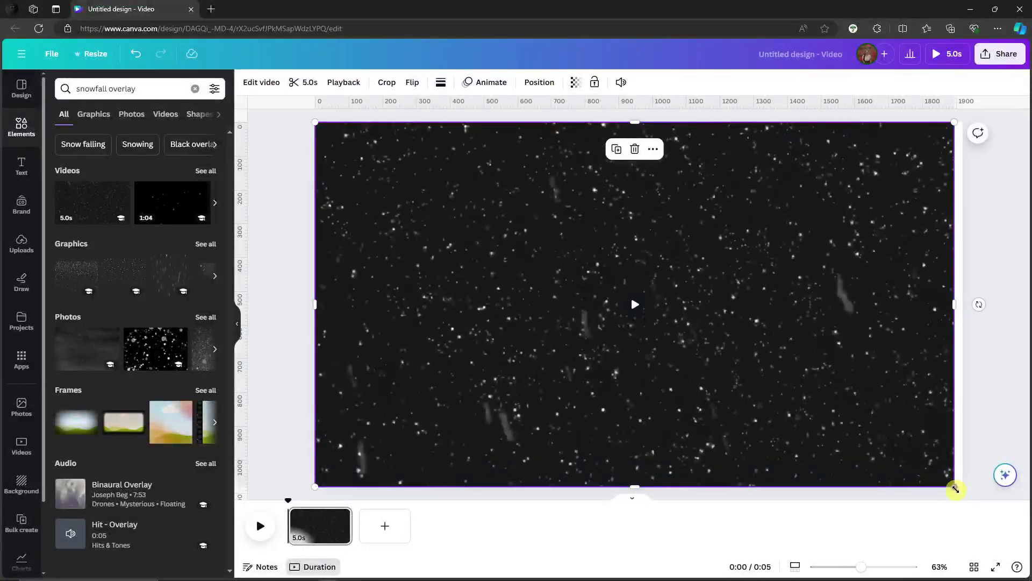
drag(954, 484, 966, 492)
Open the design's MP4 download settings from Share
click(979, 231)
click(992, 52)
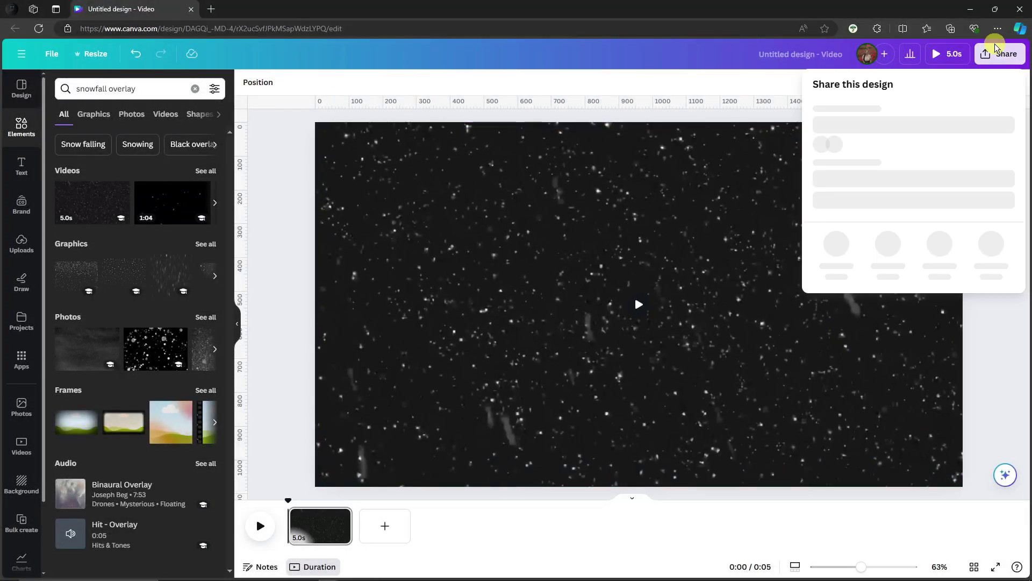
click(838, 277)
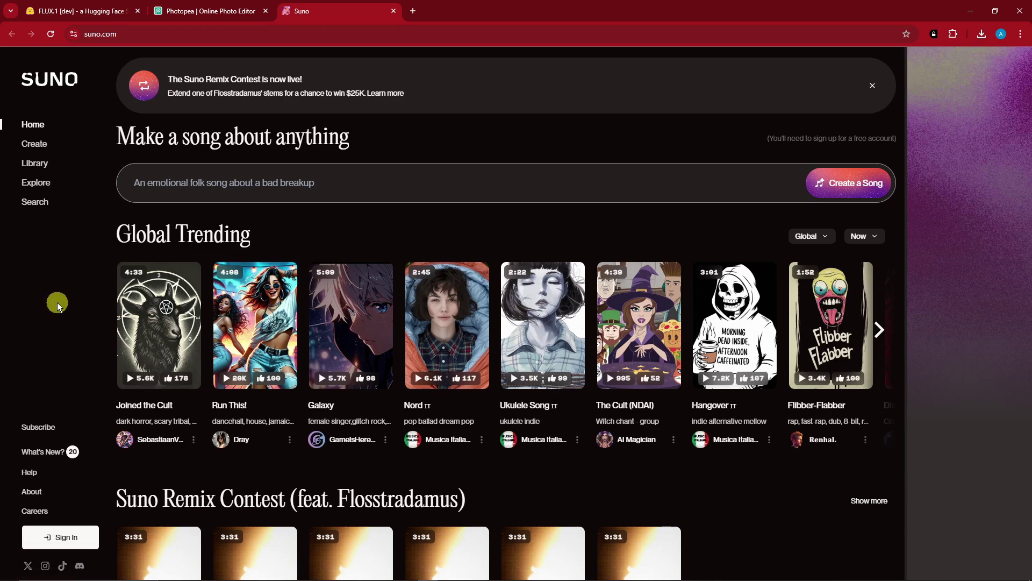
Sign in to Suno and go to the Create page
click(82, 535)
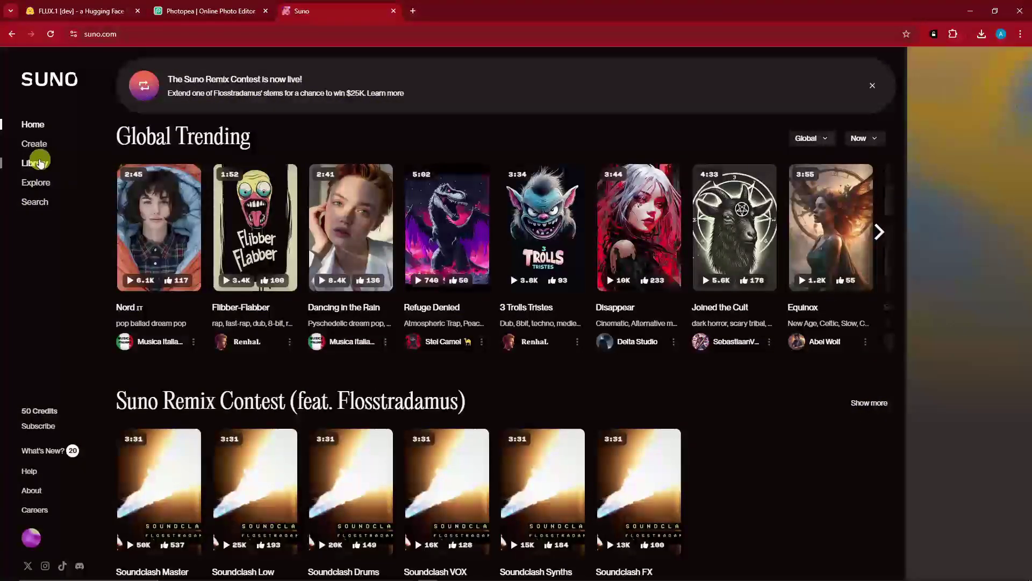
click(46, 147)
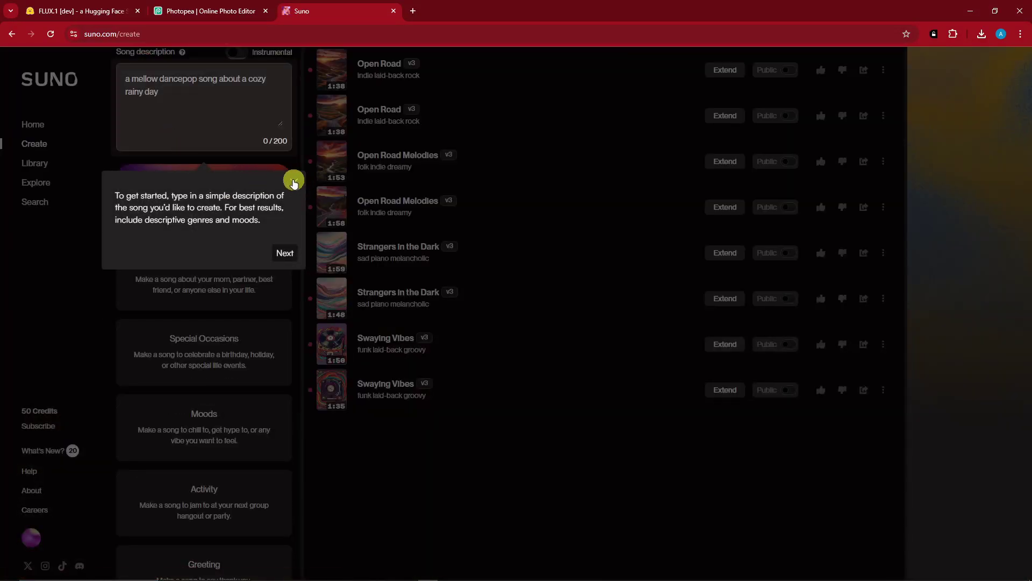
Enter the song description 'relaxing background music'
click(294, 181)
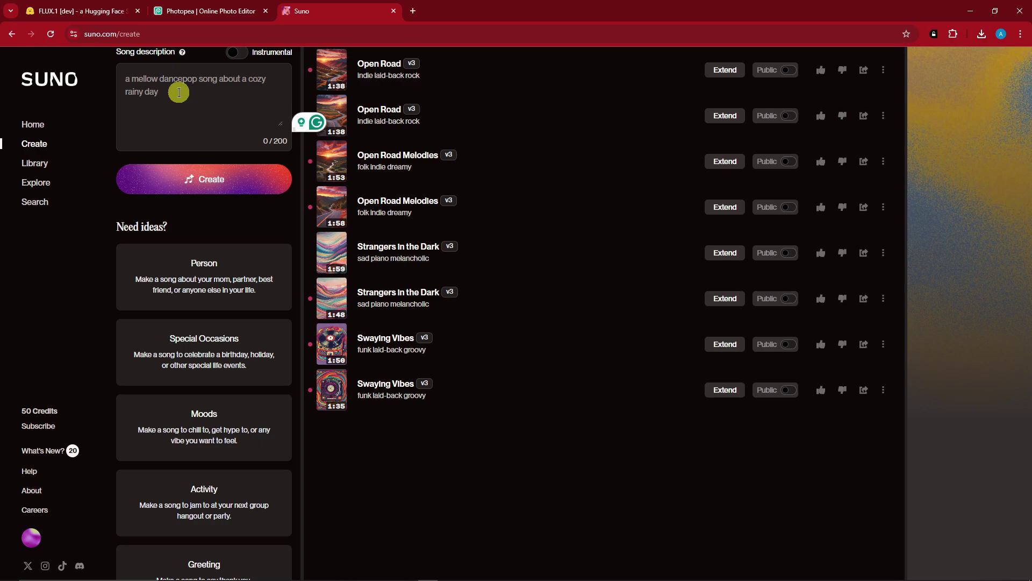
text(relax)
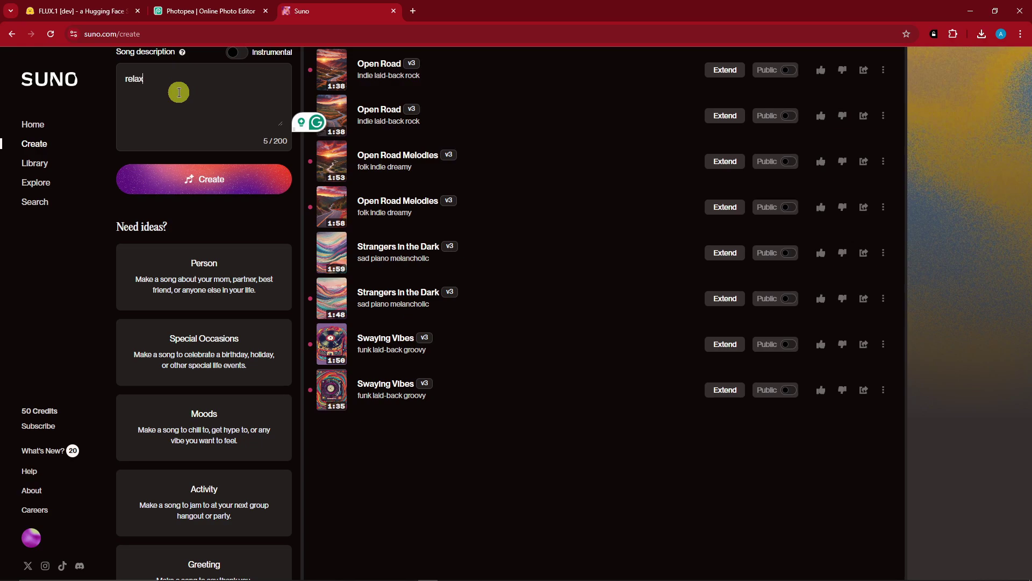
text(ing background)
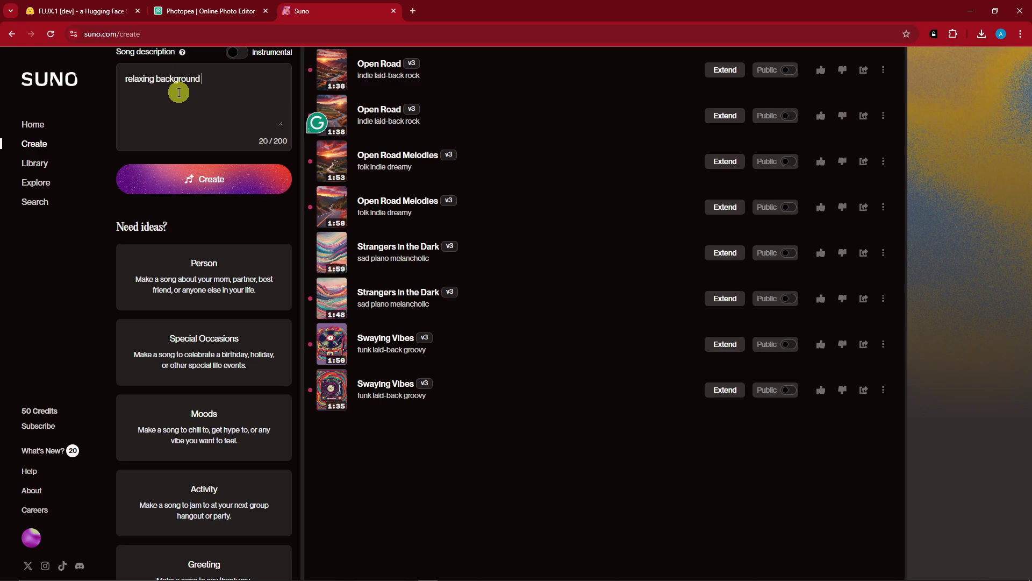
text( music)
key(BackSpace)
text(ic)
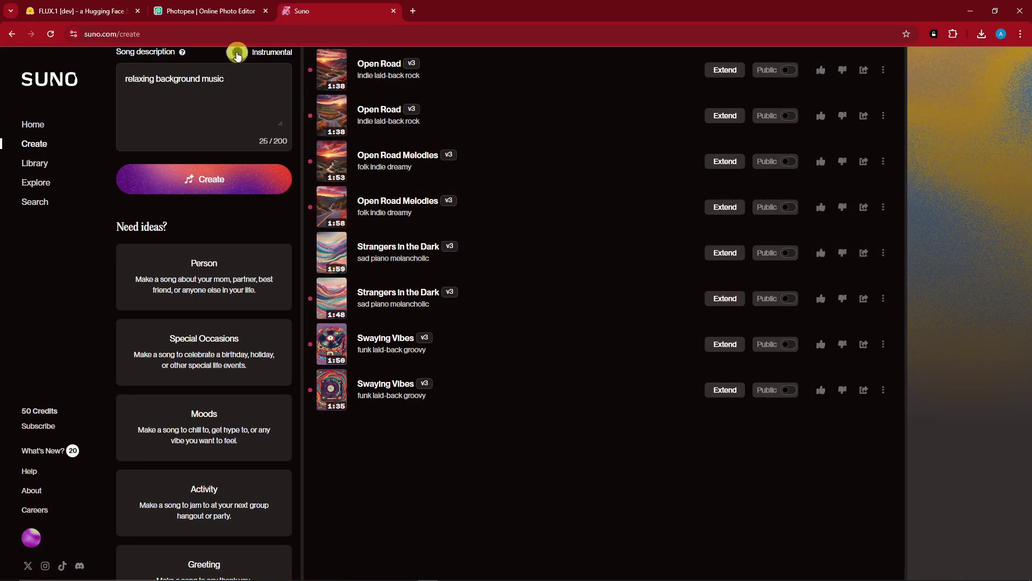
scroll(259, 100, up, 1)
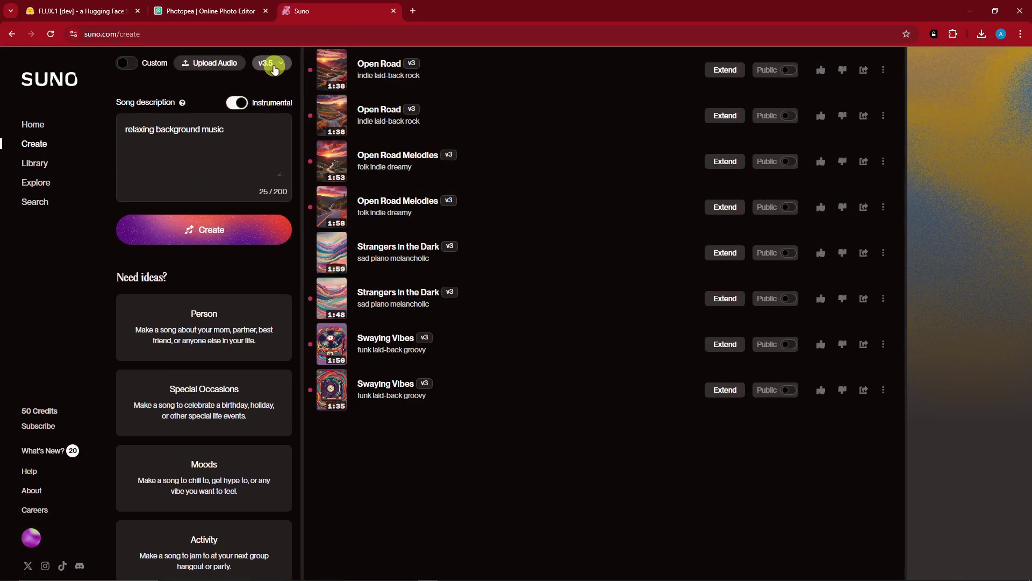
Check the v3.5 model, change the description to 'relaxing music video', and create the songs
click(285, 65)
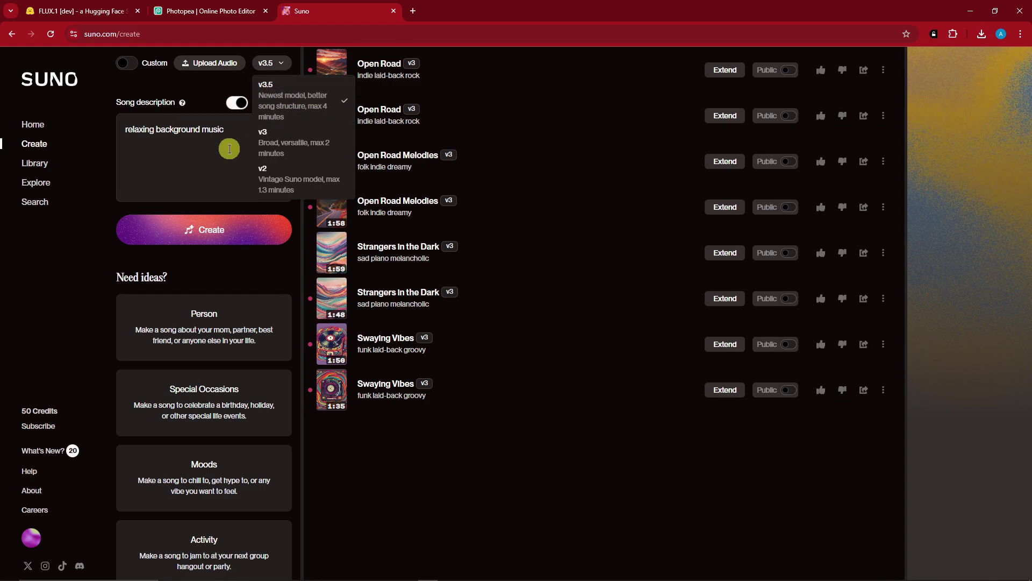
click(249, 128)
drag(249, 134, 126, 130)
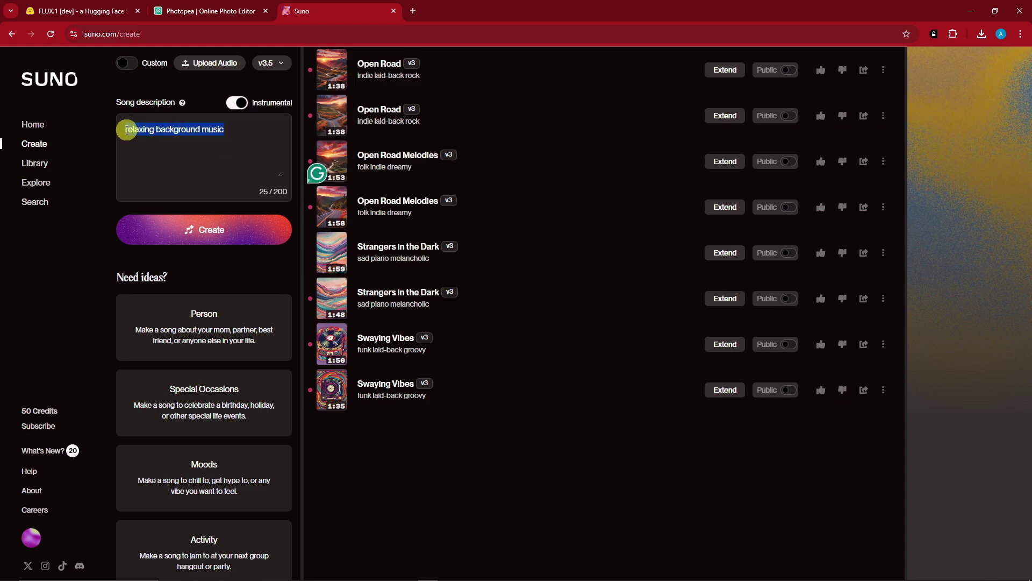
click(252, 130)
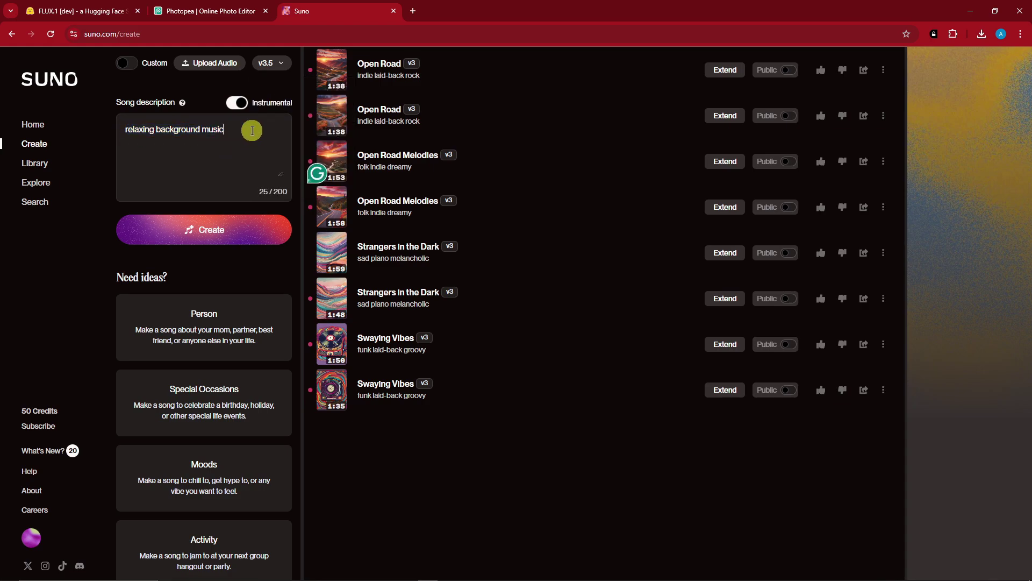
key(ctrl+a)
text(relaxing music video)
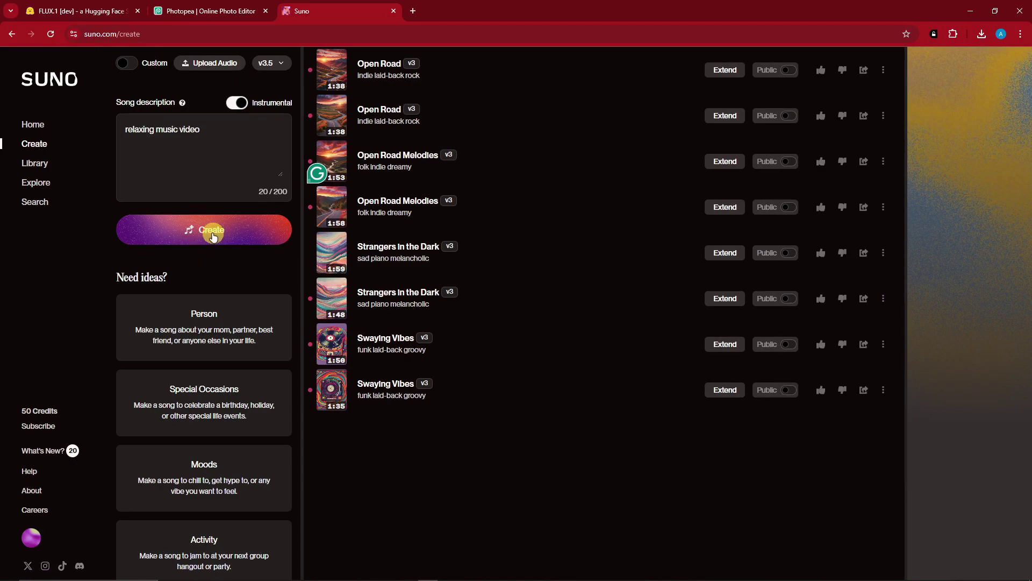
click(215, 237)
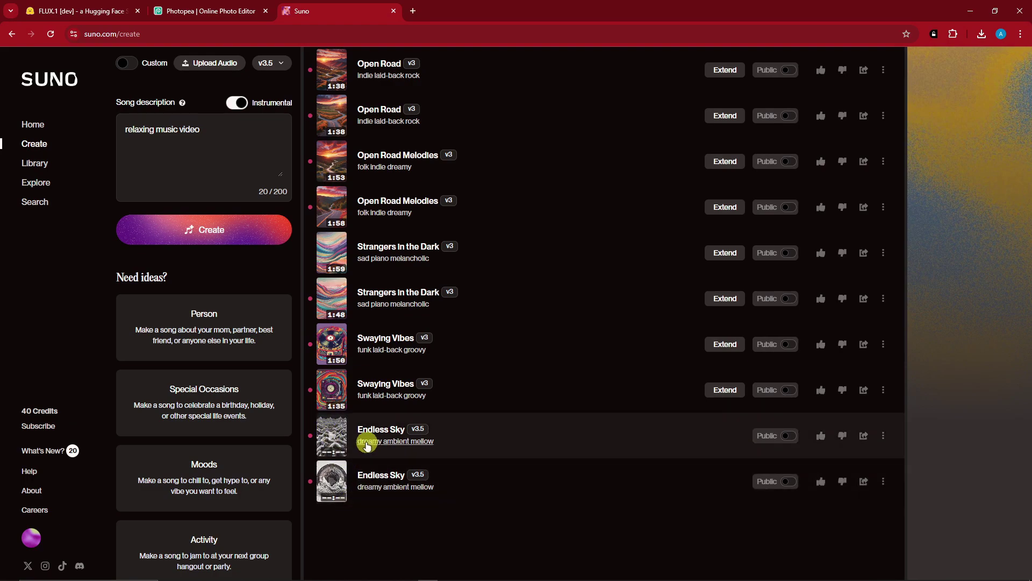
Preview the first Endless Sky track by playing and then pausing it
click(328, 430)
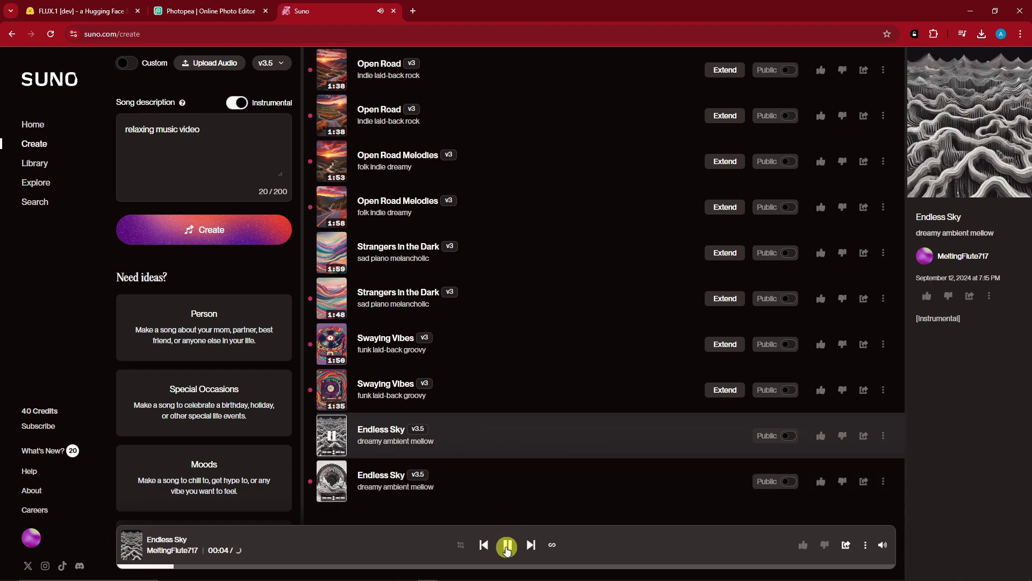
click(509, 546)
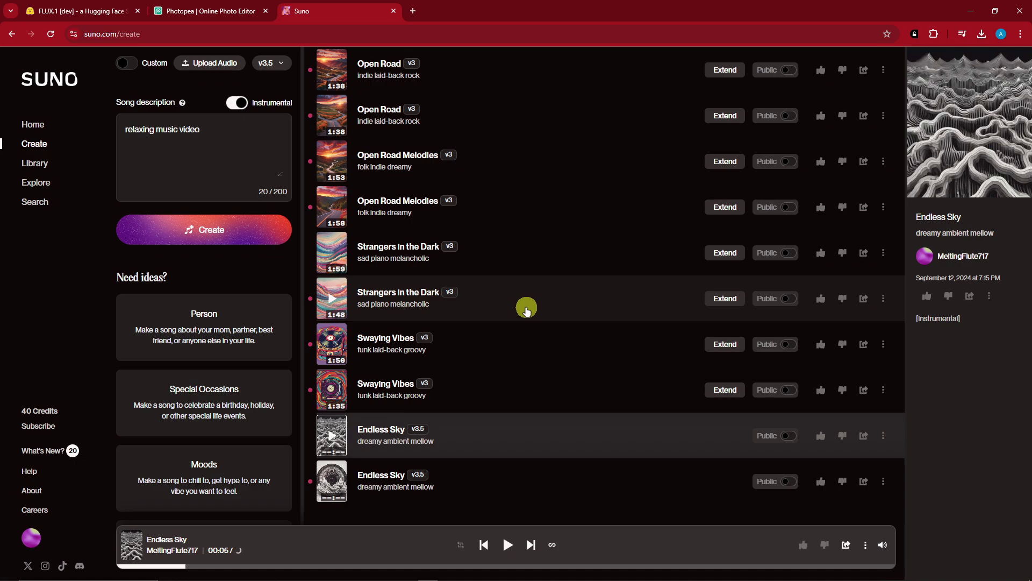
drag(207, 130, 104, 128)
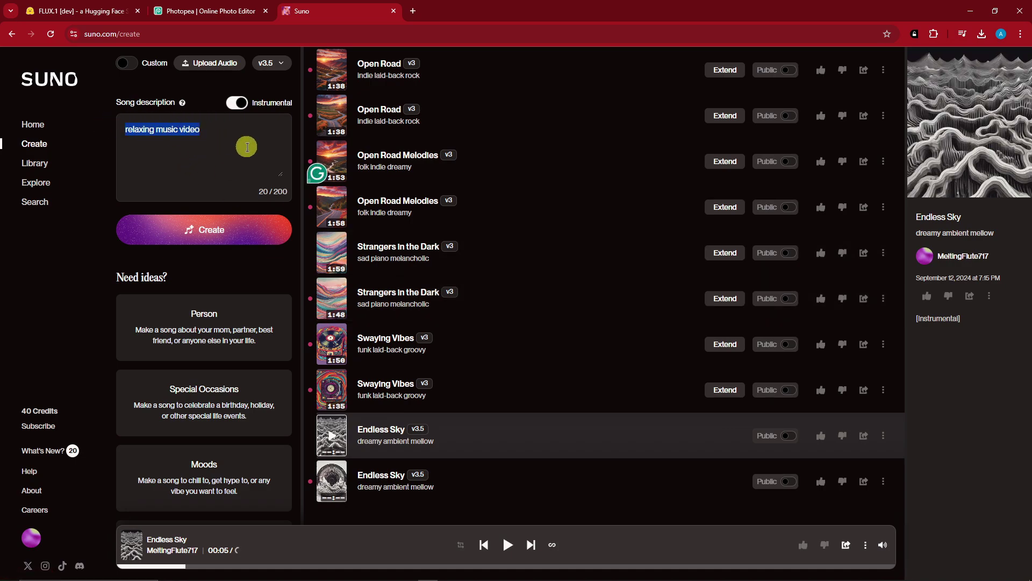
click(247, 146)
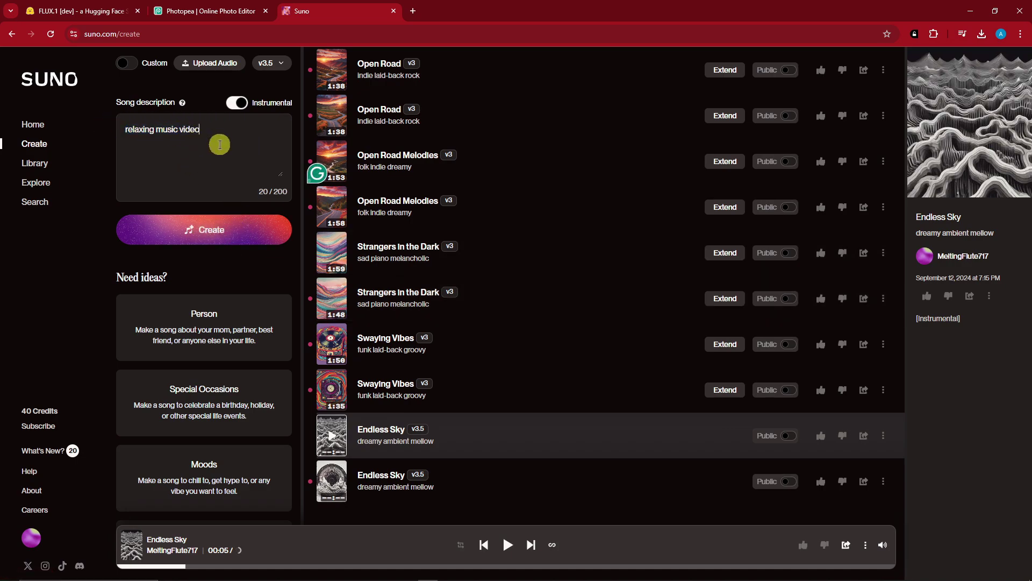
Download the second Endless Sky track from the Library as audio
click(32, 164)
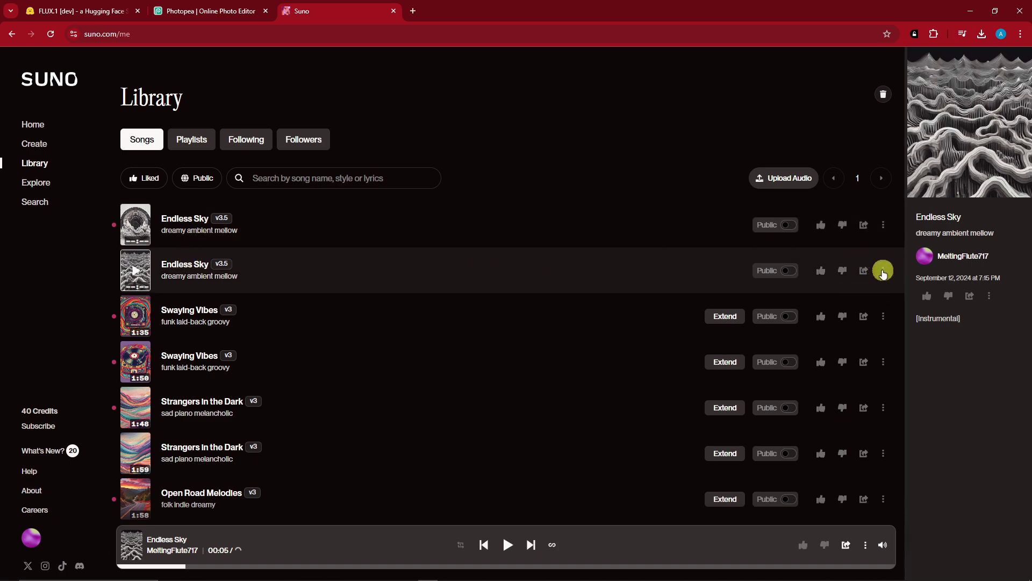
click(883, 272)
mouse_move(916, 366)
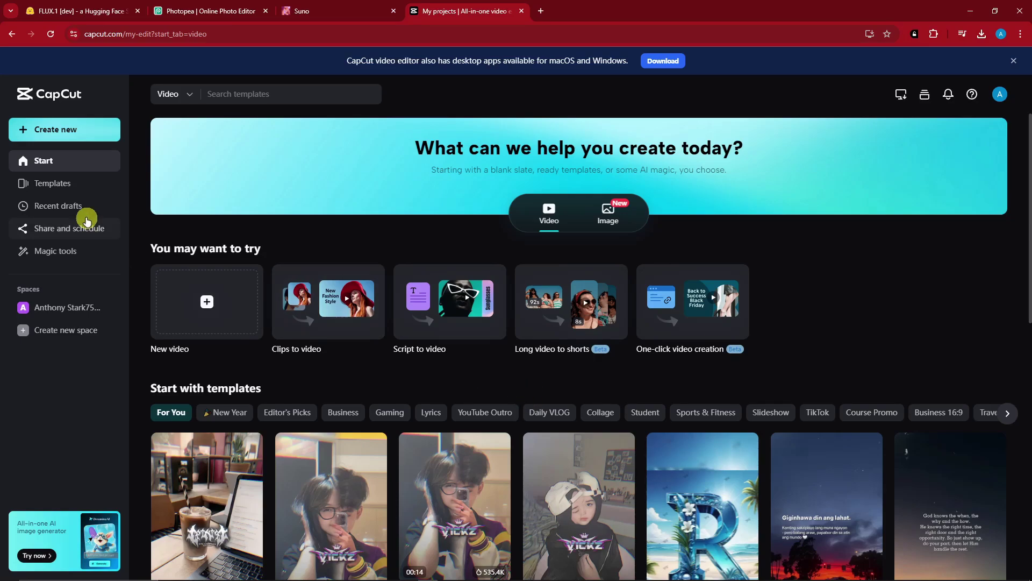
Create a new 16:9 project and upload Endless Sky.mp3 from Downloads
click(49, 131)
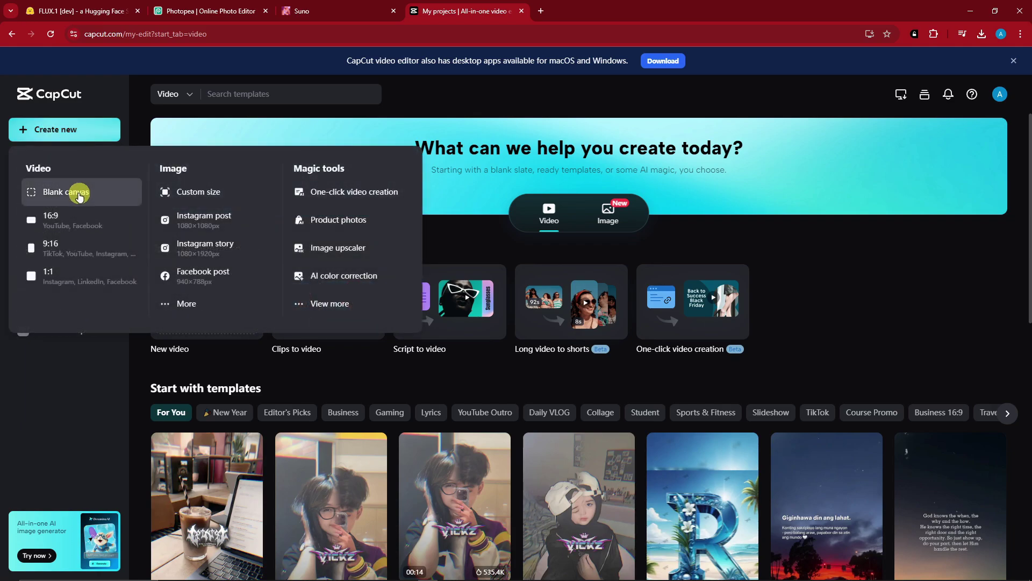
click(85, 216)
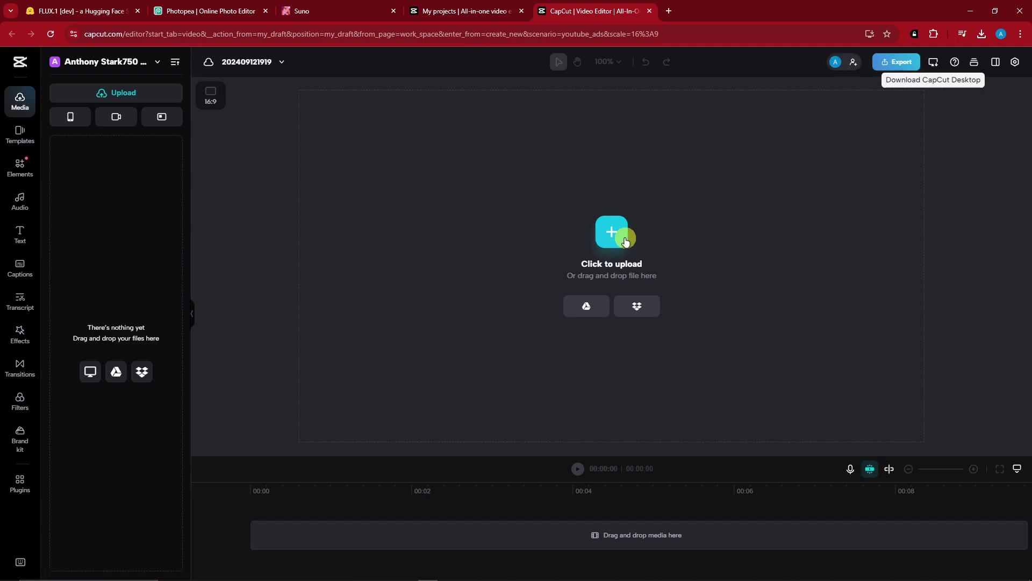
click(614, 232)
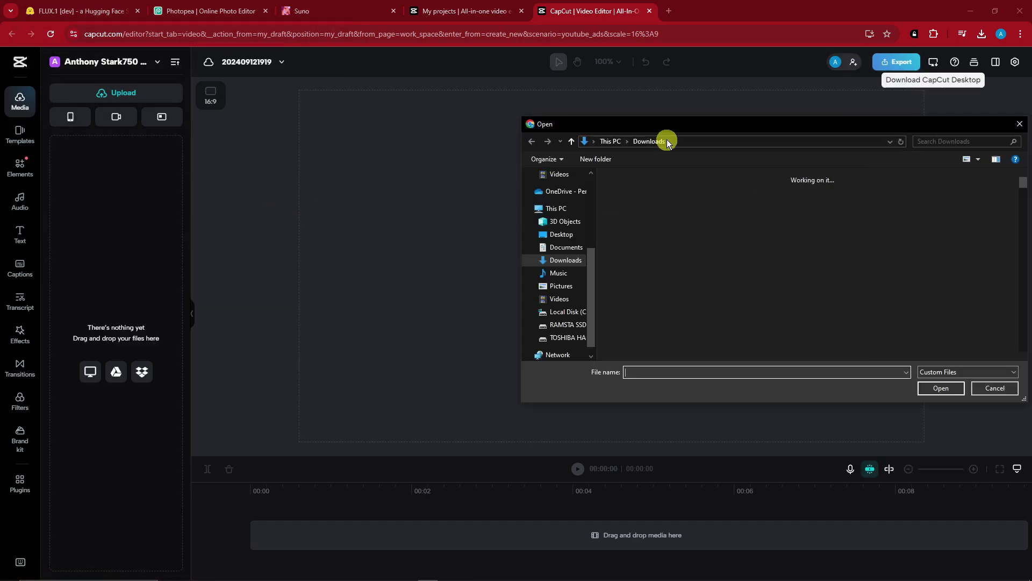
click(715, 212)
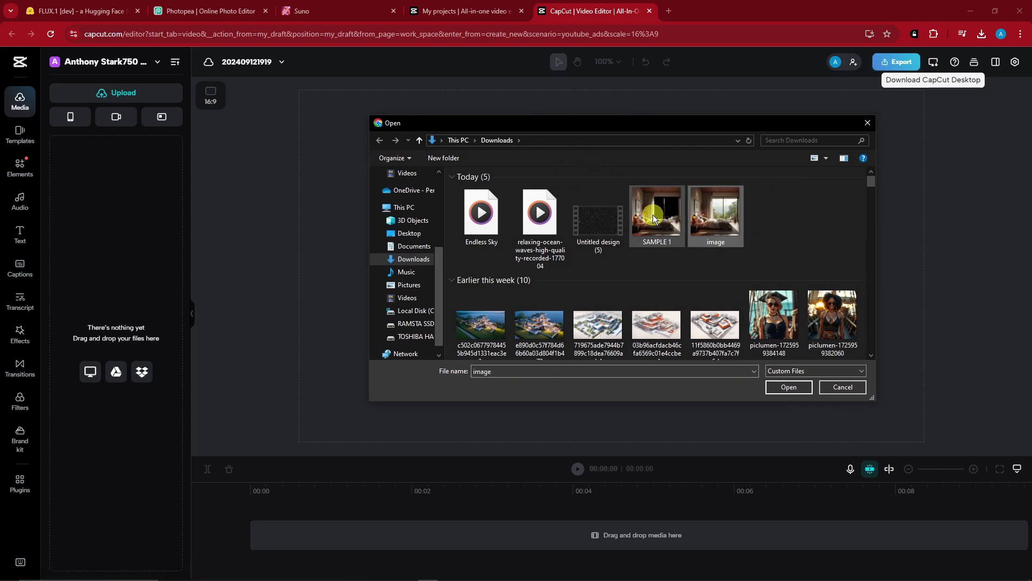
click(578, 218)
click(482, 215)
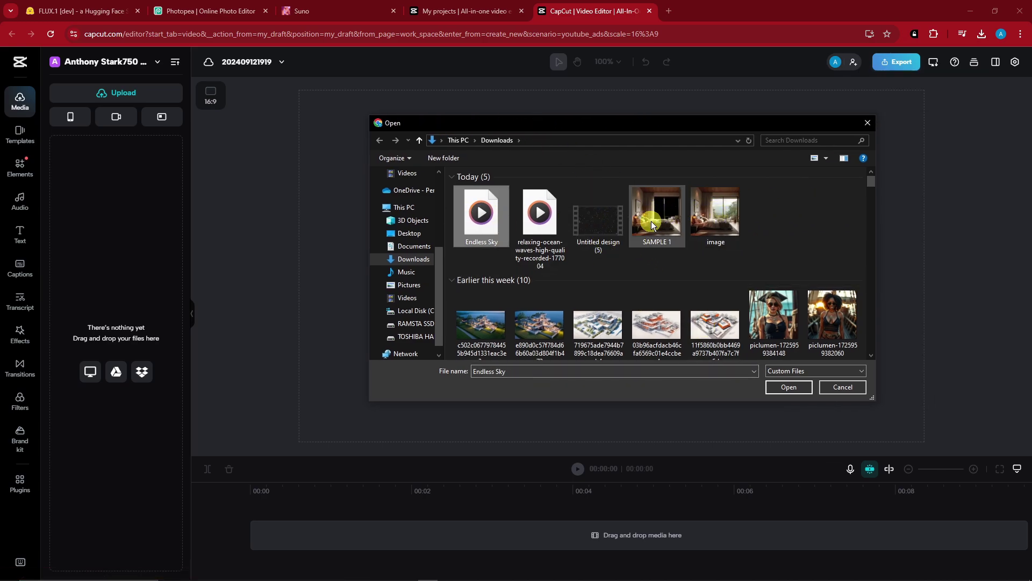
click(790, 388)
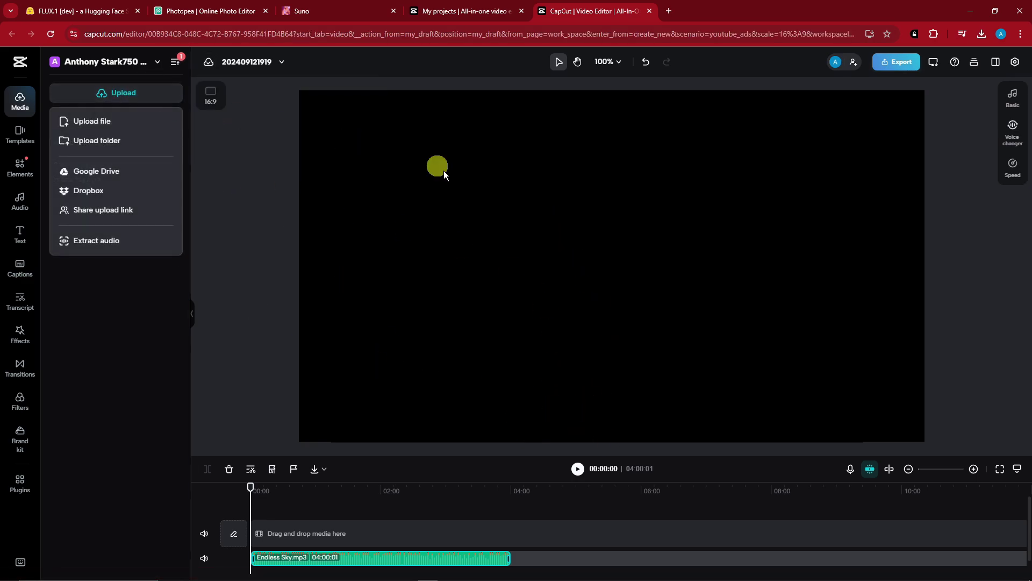
Upload the SAMPLE 1 bedroom image and the Untitled design (5) snowfall video
click(79, 125)
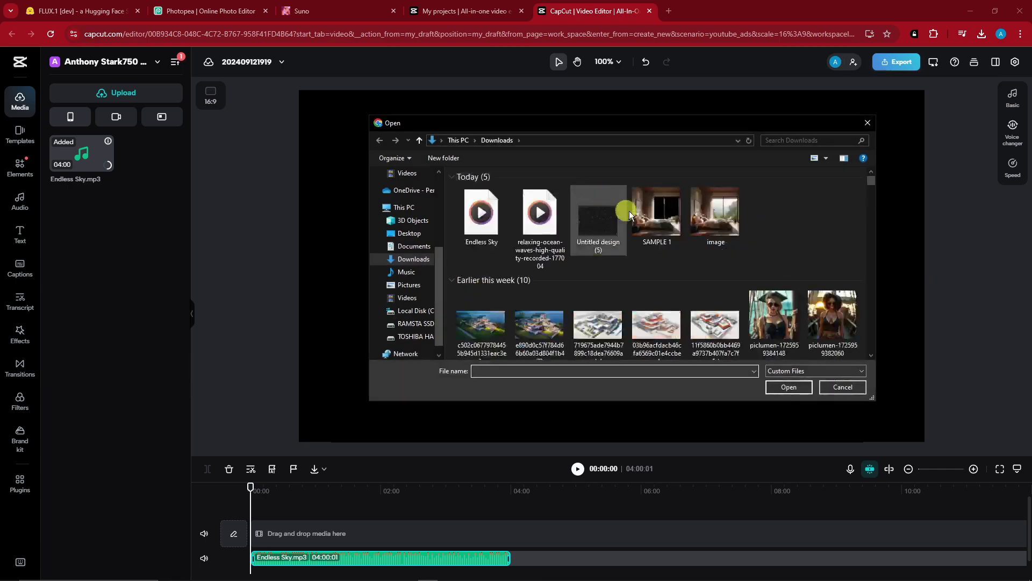
double_click(665, 216)
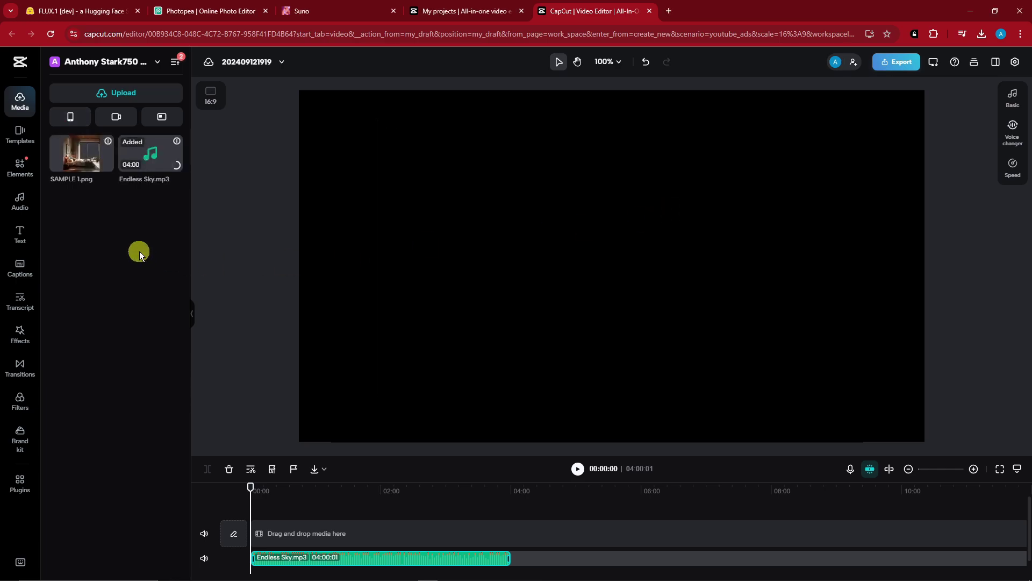
click(122, 95)
click(119, 115)
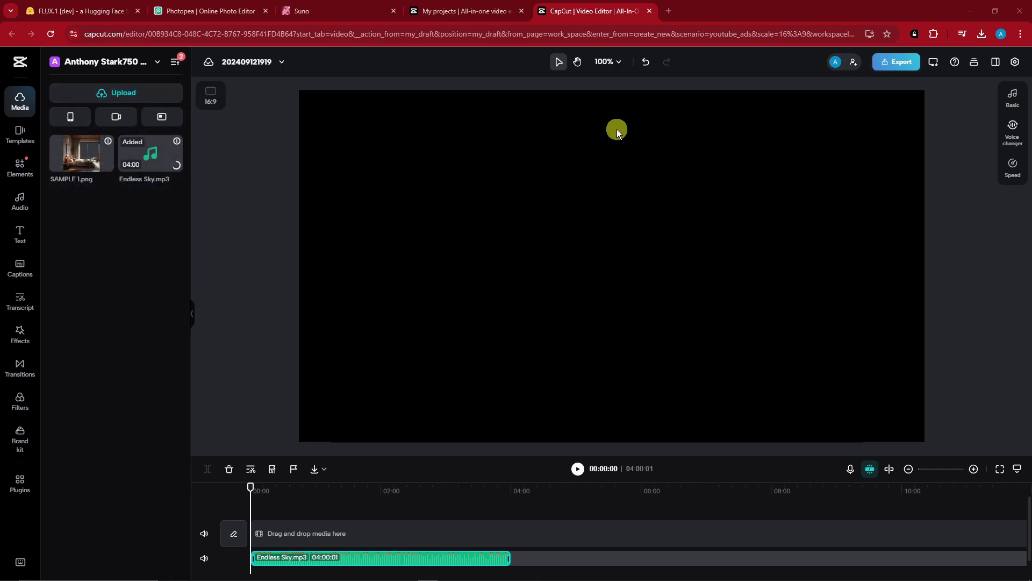
double_click(596, 216)
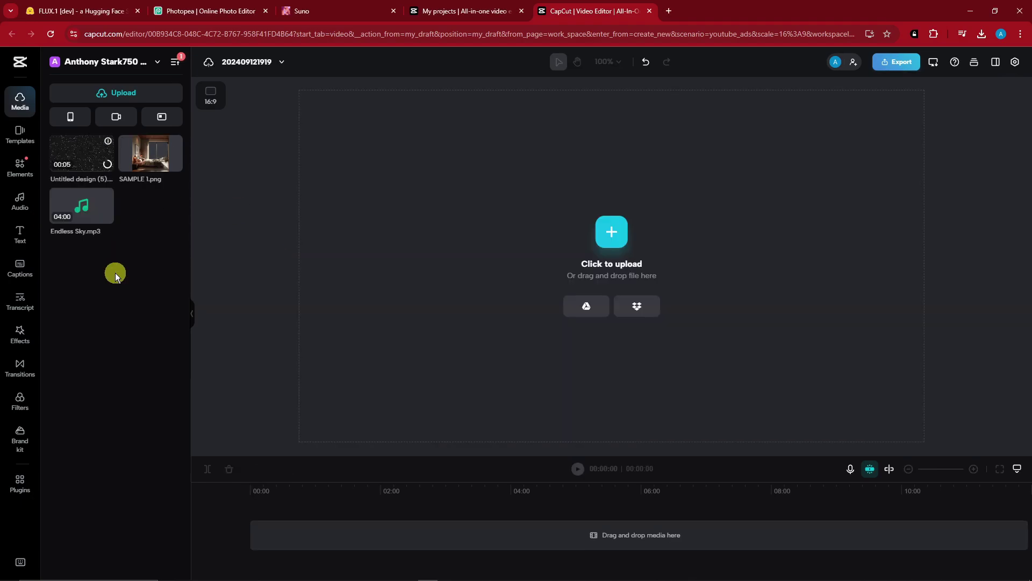
Place SAMPLE 1.png on the timeline with the snowfall clip on a track above
drag(152, 156, 303, 530)
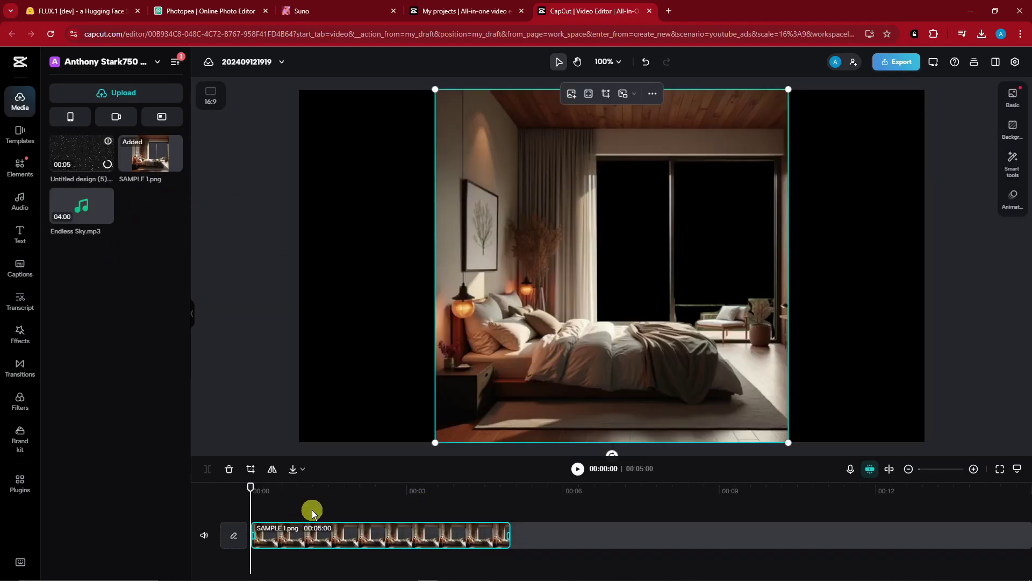
drag(71, 161, 251, 514)
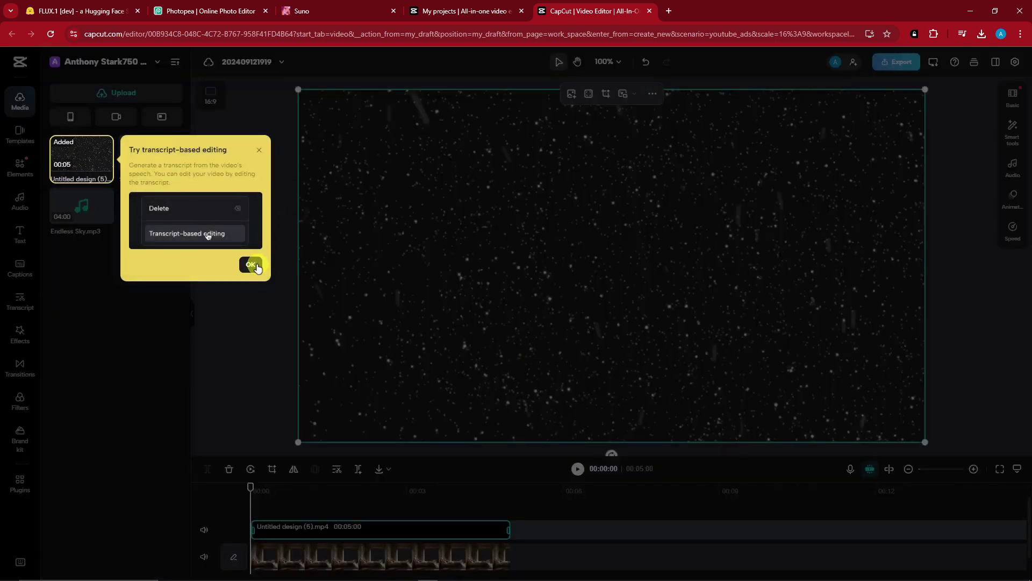
click(250, 264)
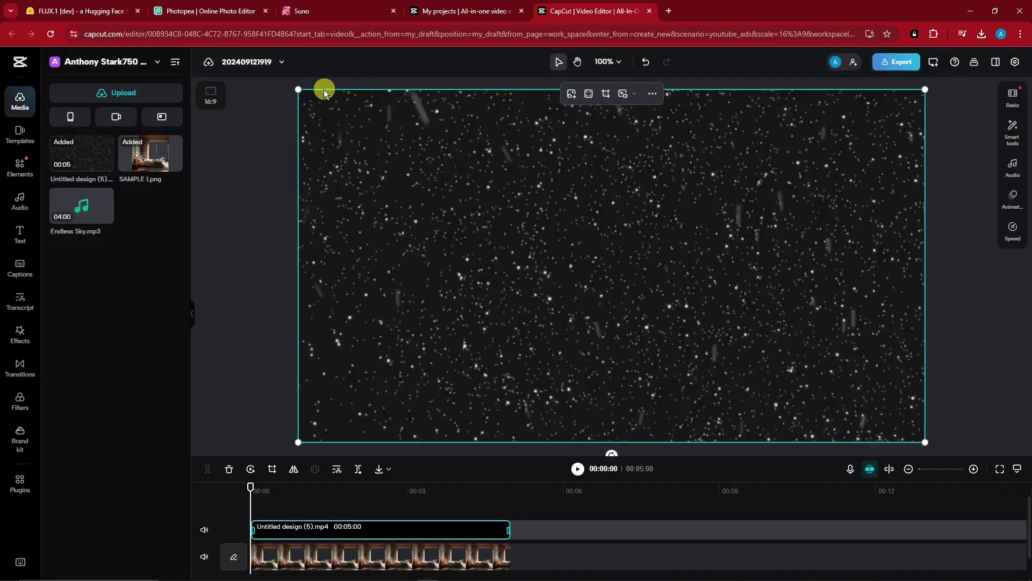
Shrink the snowfall clip and move it over the room
drag(298, 89, 513, 210)
drag(670, 286, 666, 240)
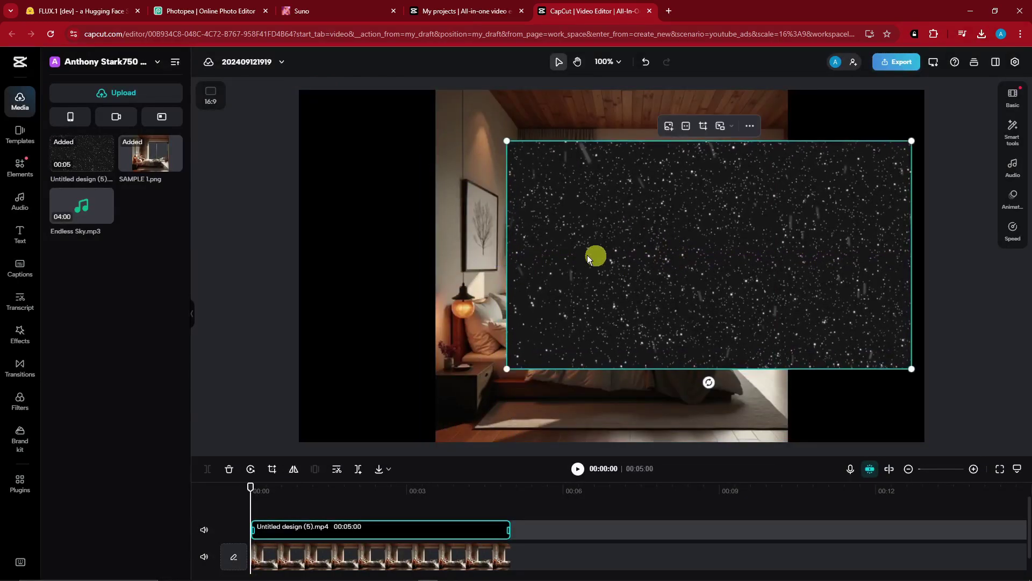
click(472, 231)
right_click(843, 198)
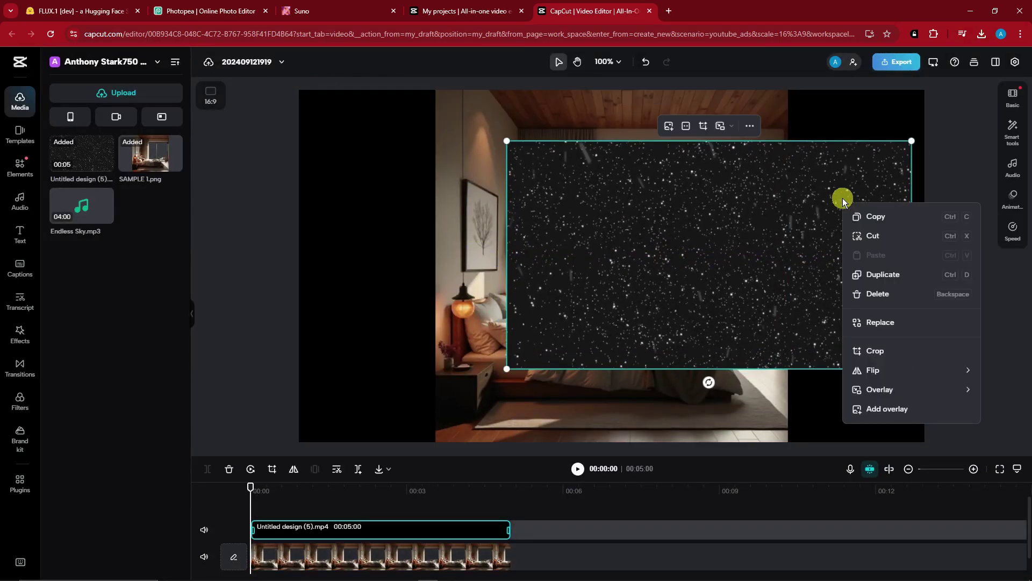
mouse_move(922, 391)
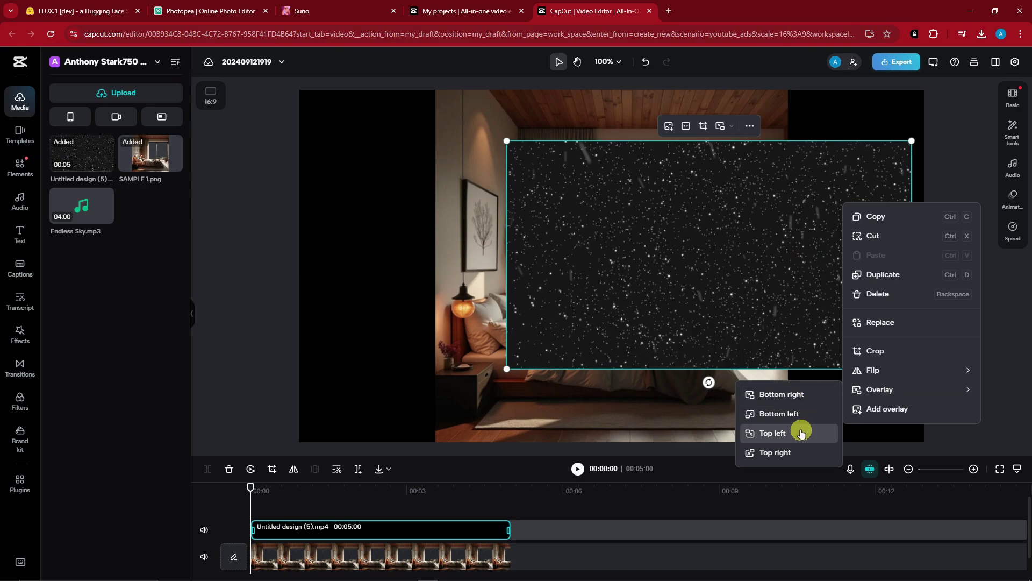
Swap the tracks so the snowfall clip sits below SAMPLE 1.png at 00:00
click(570, 553)
scroll(537, 551, down, 1)
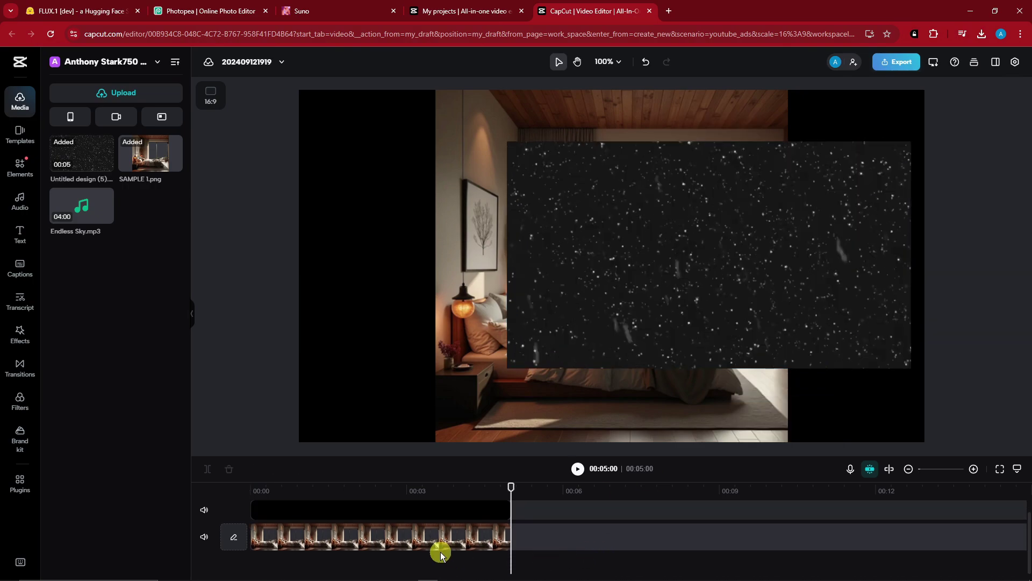
mouse_move(446, 522)
mouse_down()
mouse_move(444, 548)
mouse_move(443, 519)
mouse_move(445, 534)
mouse_move(479, 527)
mouse_move(433, 538)
mouse_move(457, 538)
mouse_up()
drag(573, 535, 328, 552)
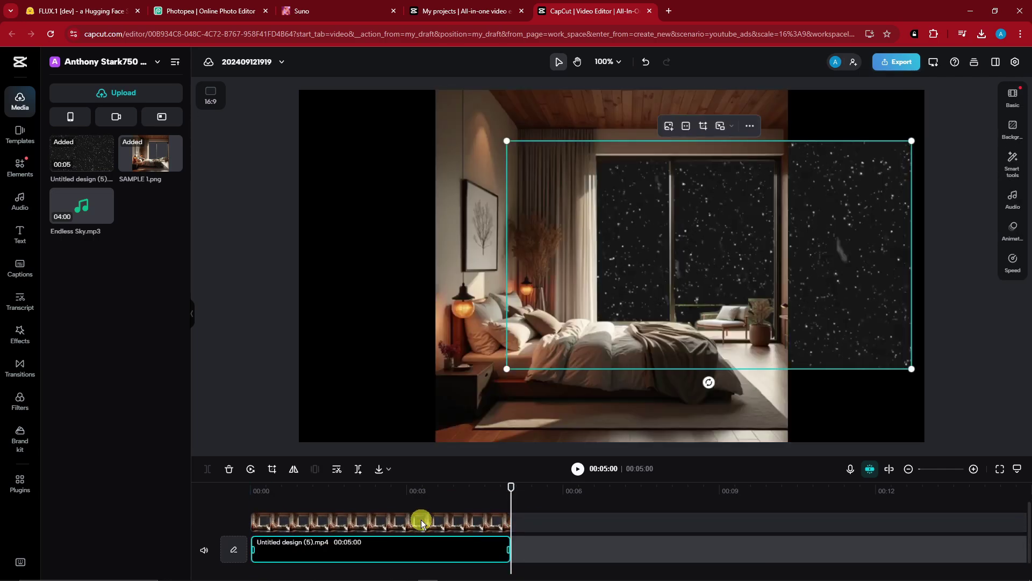
Resize and position the snowfall box to fill the window area
drag(735, 285, 741, 239)
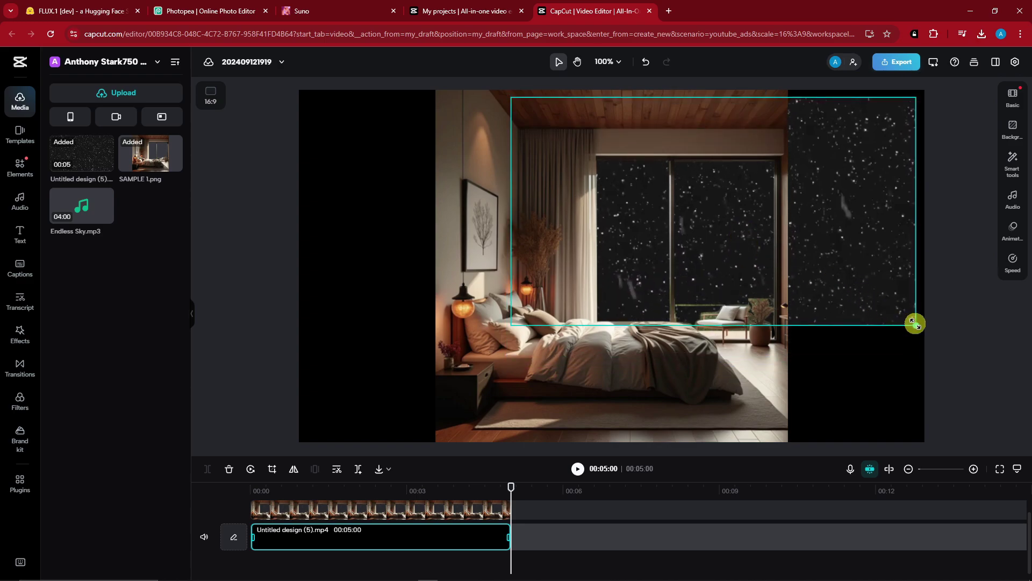
drag(914, 323, 800, 294)
drag(709, 219, 715, 269)
Add Endless Sky.mp3 to the timeline as an audio track
drag(511, 489, 424, 498)
key(ctrl+z)
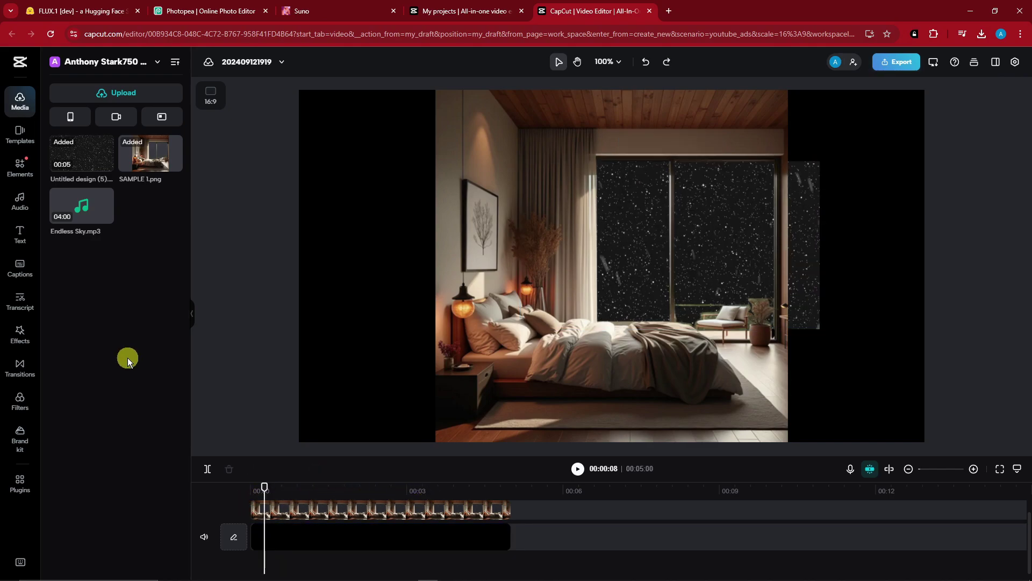
drag(81, 212, 259, 566)
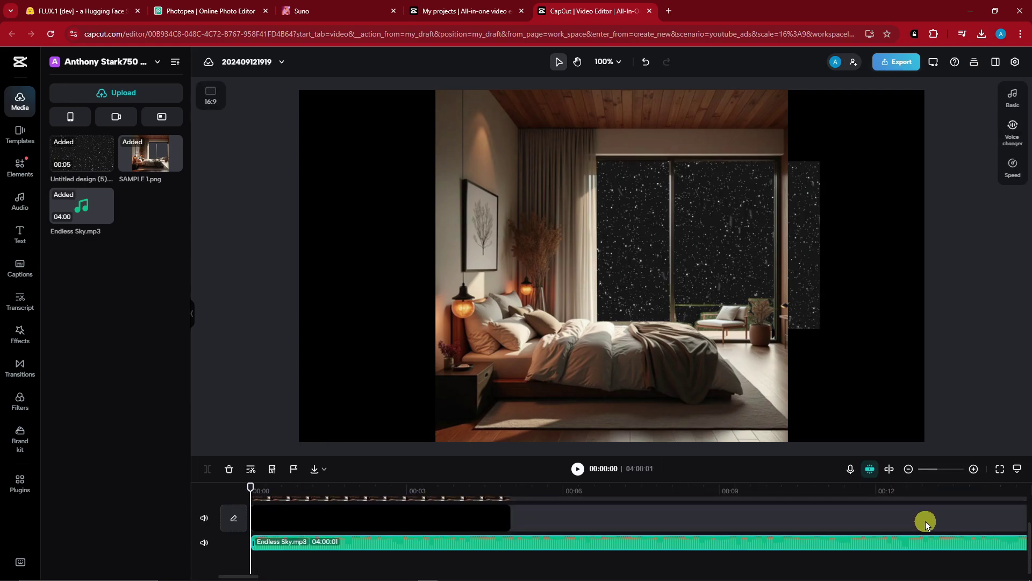
Zoom out and trim Endless Sky.mp3 from 4:00 down to the 5-second video length
click(909, 469)
click(908, 469)
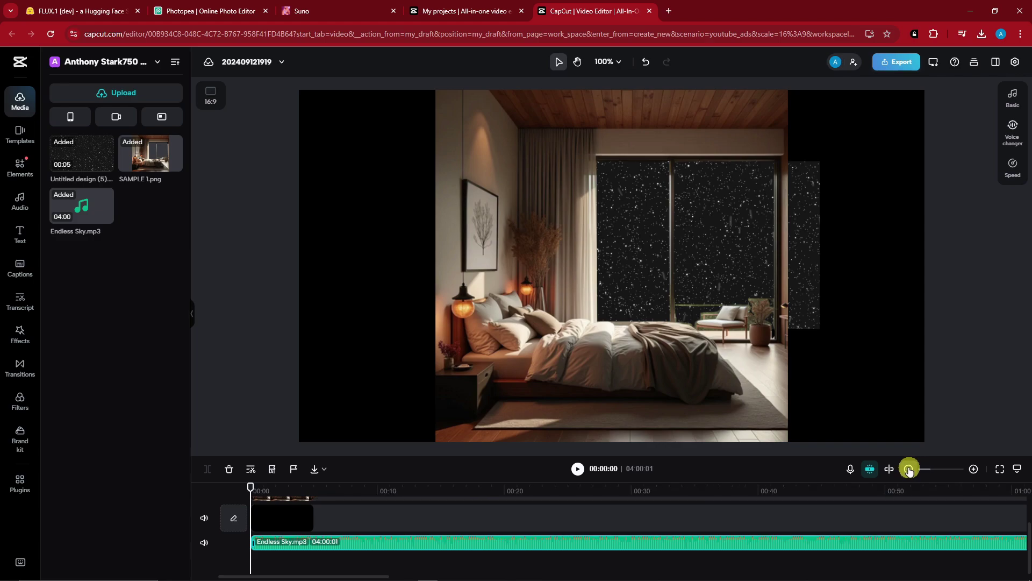
click(909, 469)
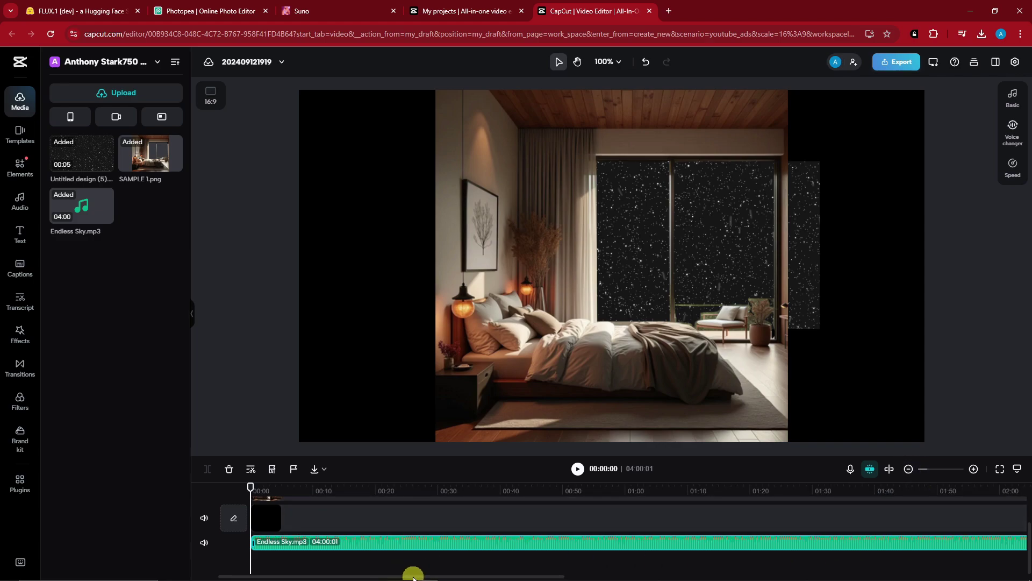
drag(413, 574, 860, 574)
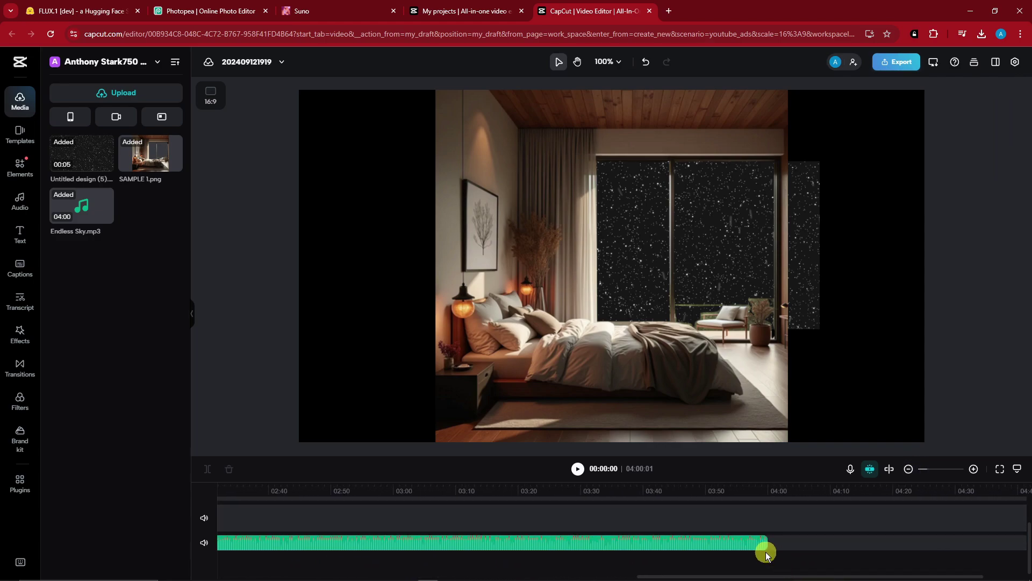
drag(766, 553, 258, 543)
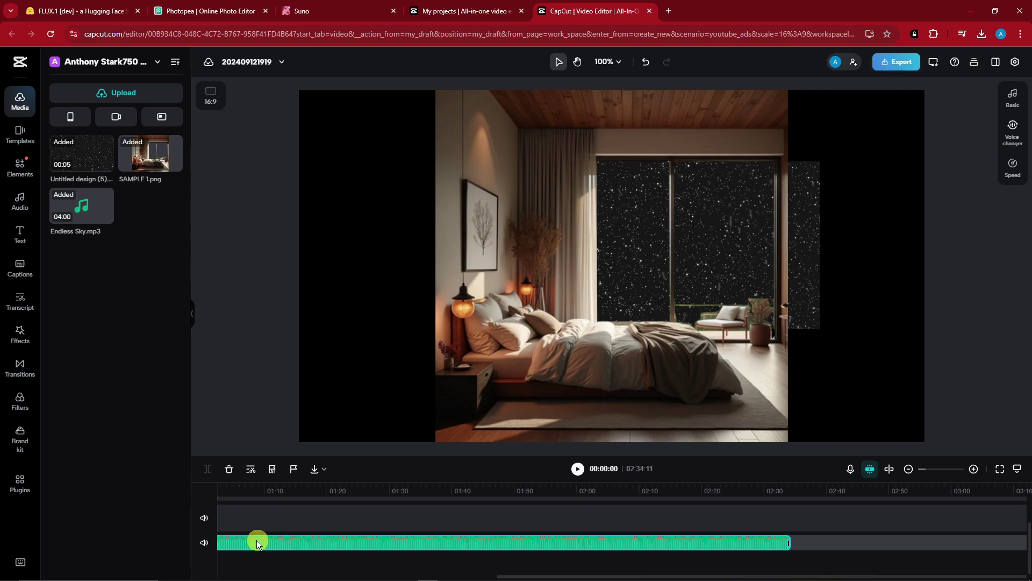
drag(776, 545, 281, 537)
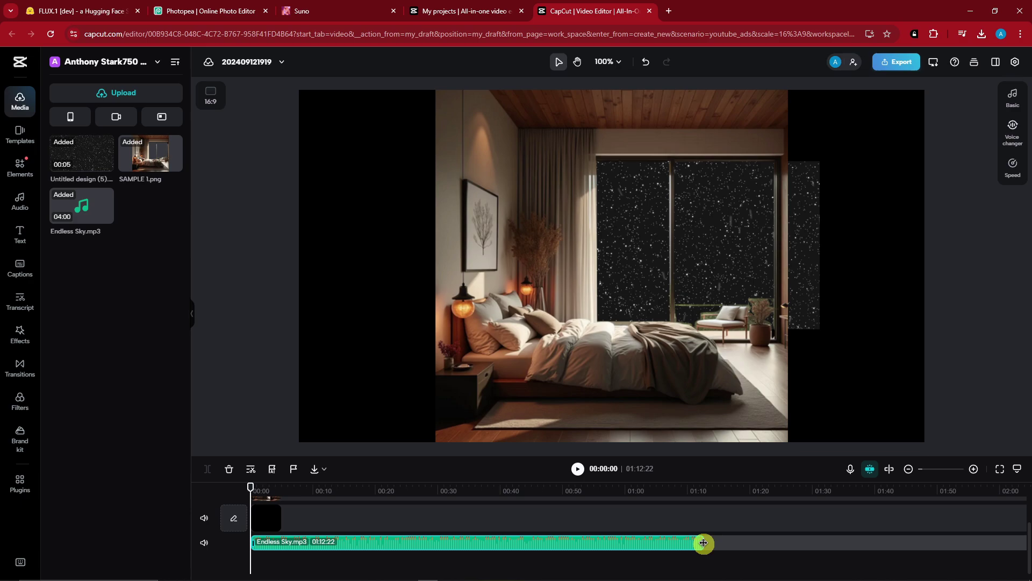
drag(704, 542, 291, 545)
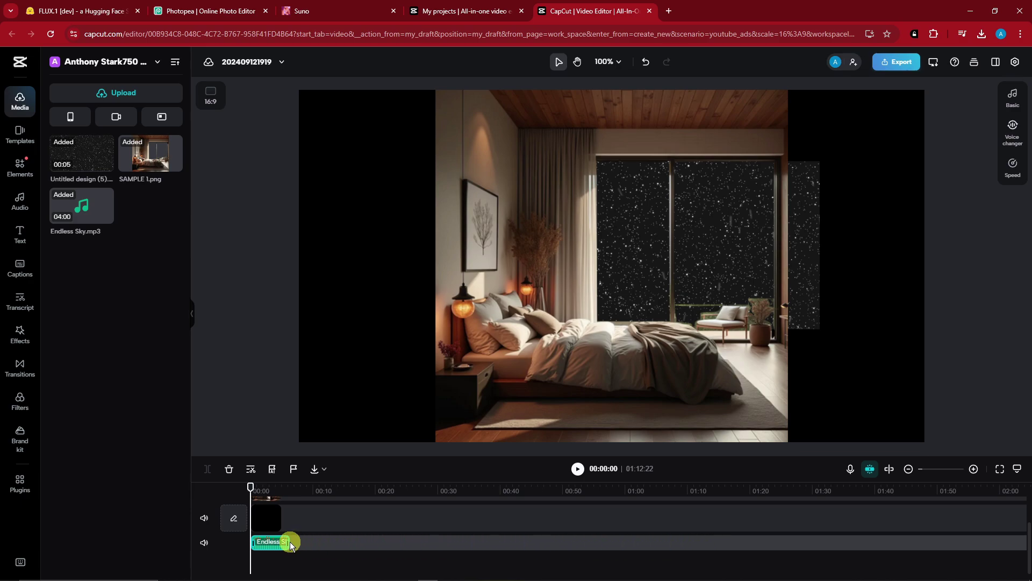
Zoom the timeline back in on the first seconds and select the bedroom image clip
click(974, 468)
click(974, 469)
scroll(661, 526, up, 2)
scroll(661, 525, down, 1)
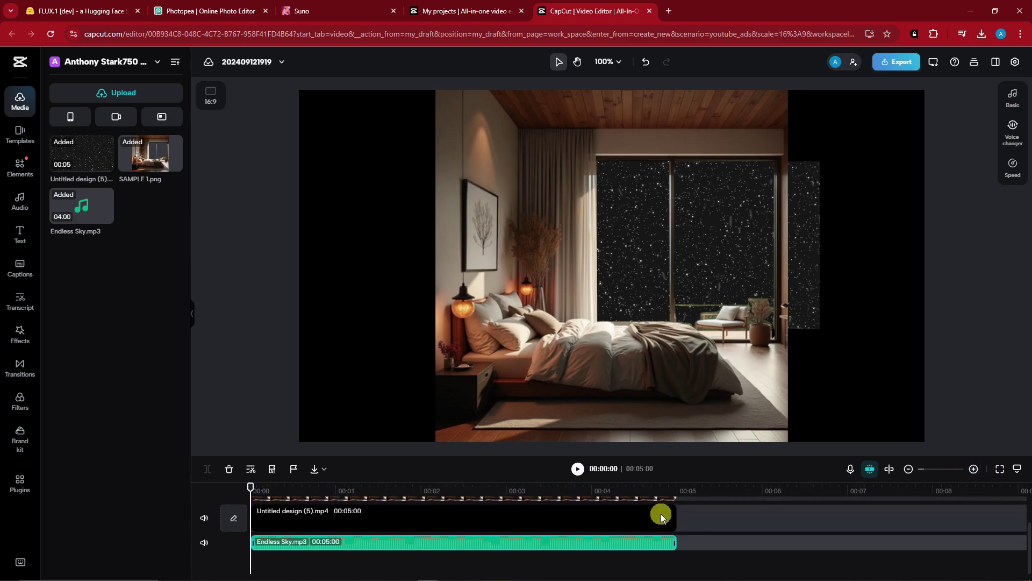
click(662, 513)
scroll(678, 522, up, 1)
click(656, 528)
scroll(630, 518, down, 1)
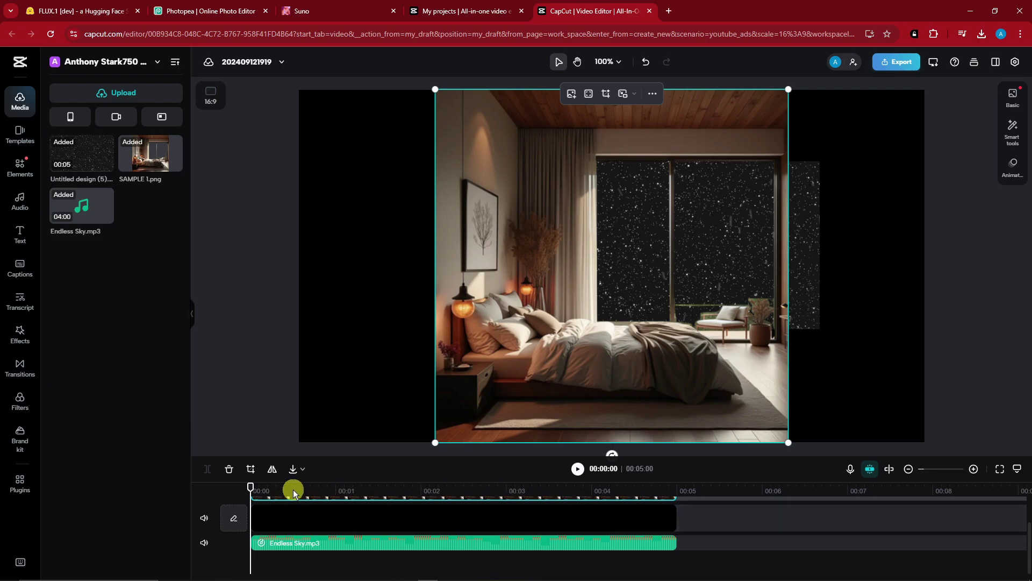
drag(255, 489, 327, 491)
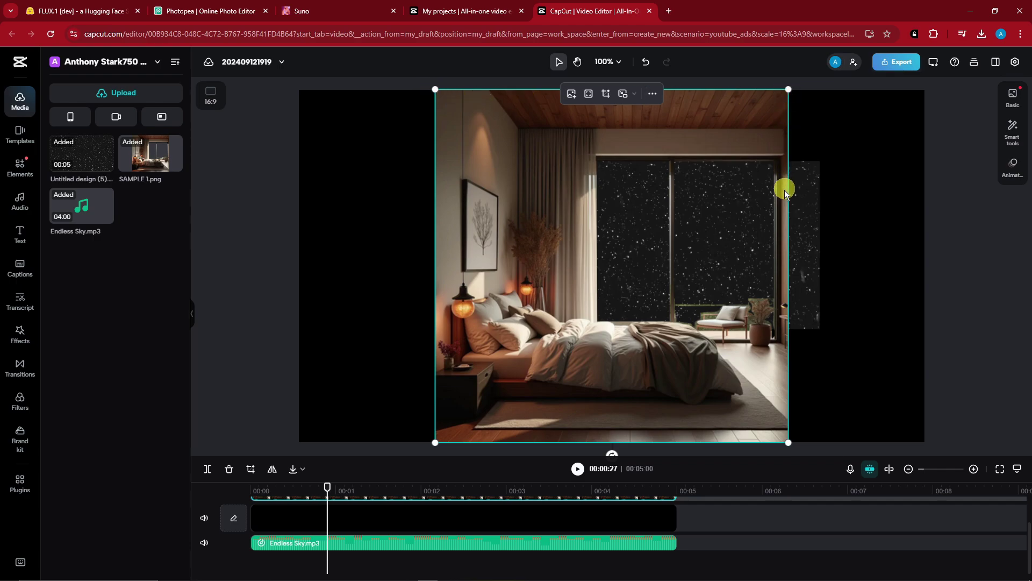
click(812, 206)
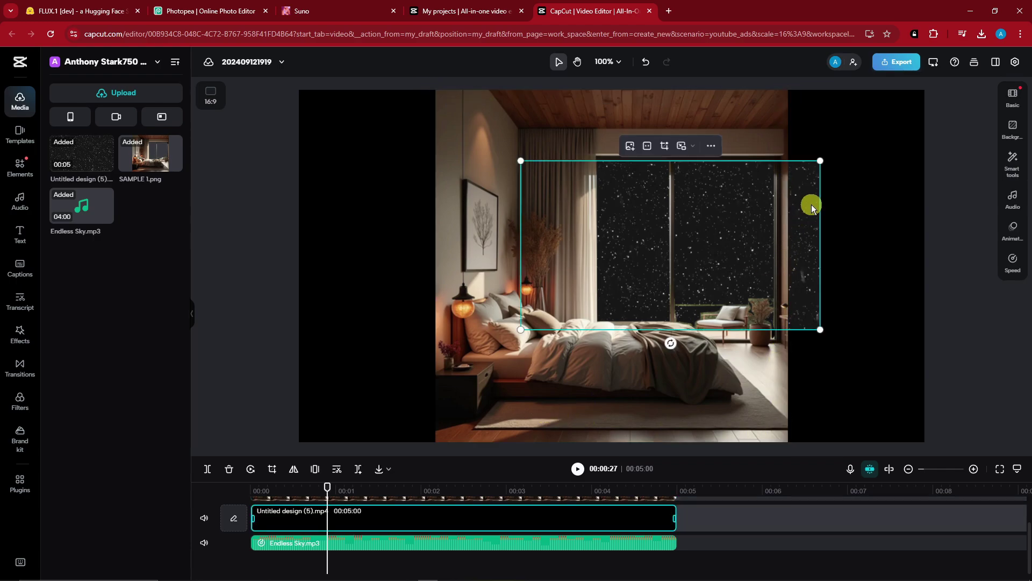
click(952, 201)
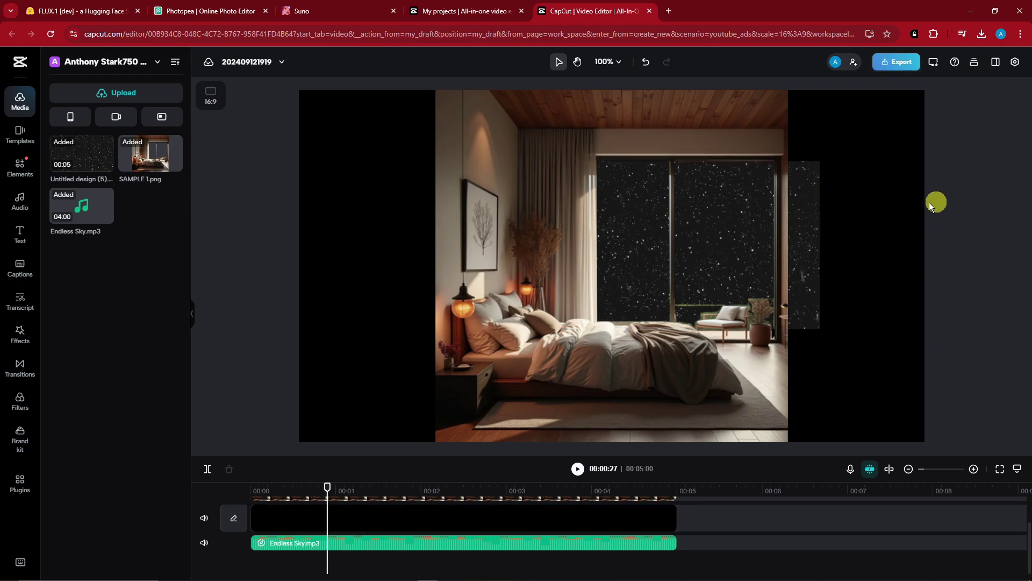
click(777, 112)
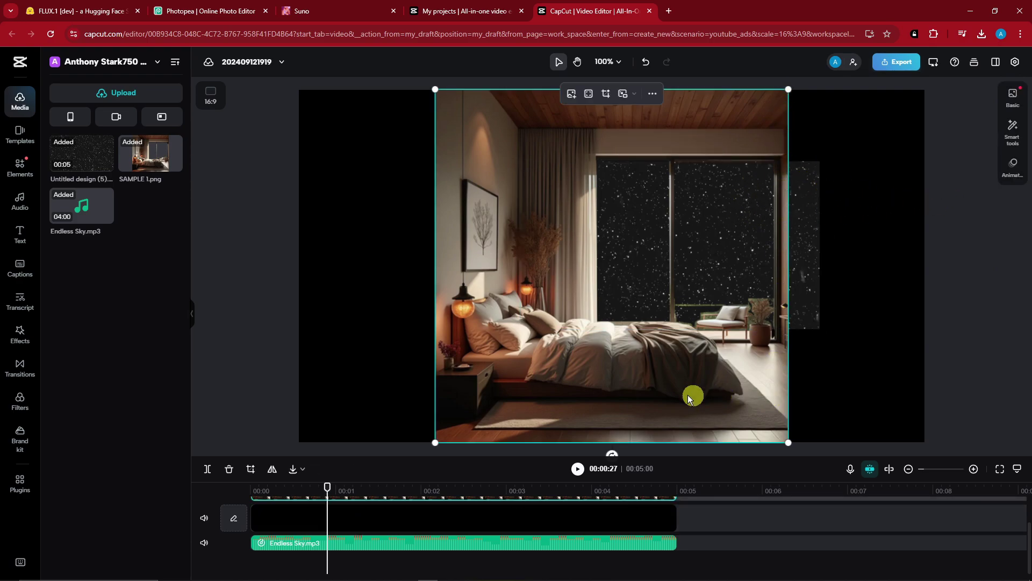
drag(326, 490, 618, 490)
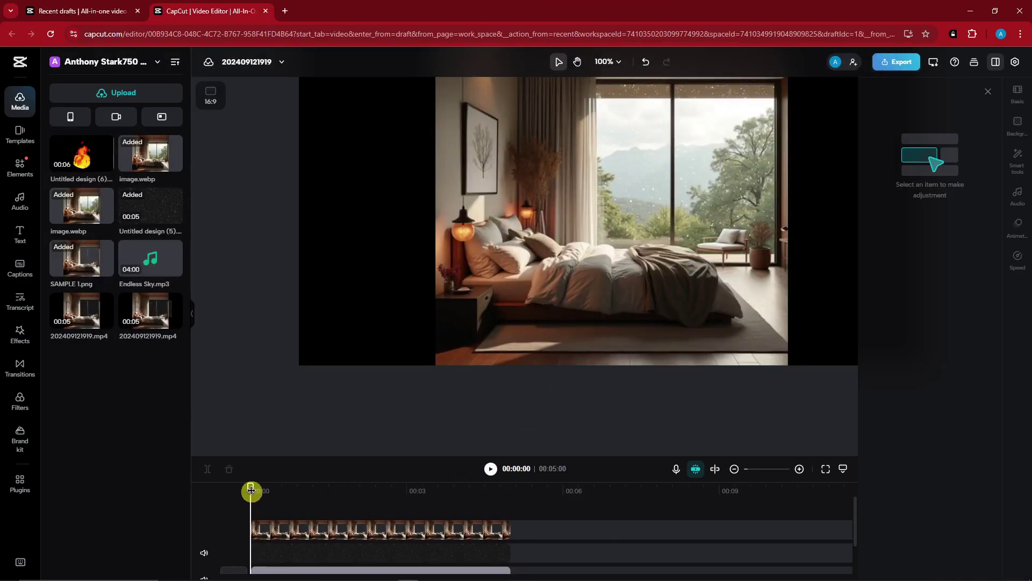
Keep the snowfall on Screen blend and add the Untitled design (6) fire clip on a new top track
mouse_move(251, 490)
mouse_down()
mouse_move(327, 489)
mouse_move(251, 489)
mouse_up()
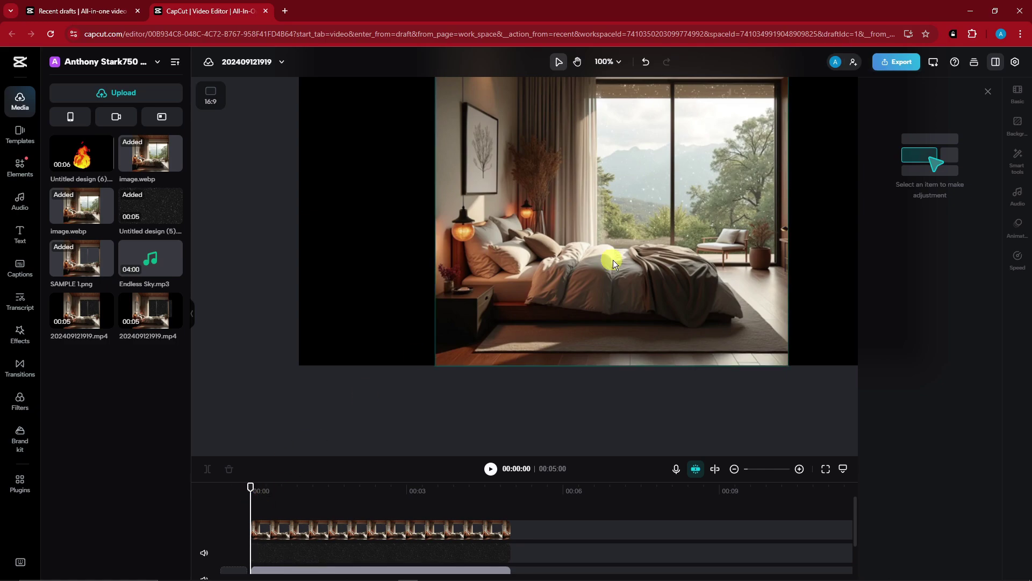
scroll(678, 225, down, 1)
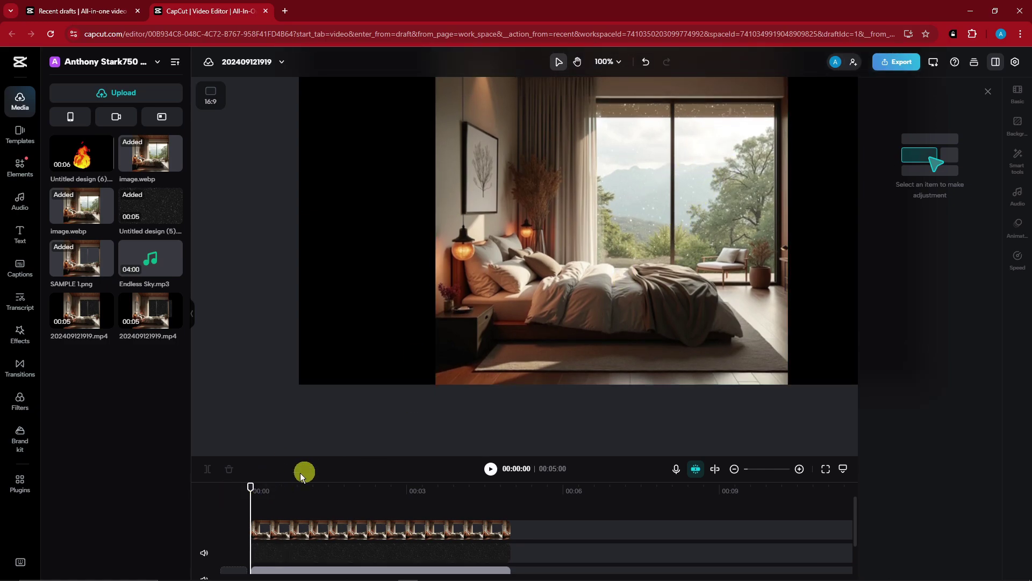
click(387, 552)
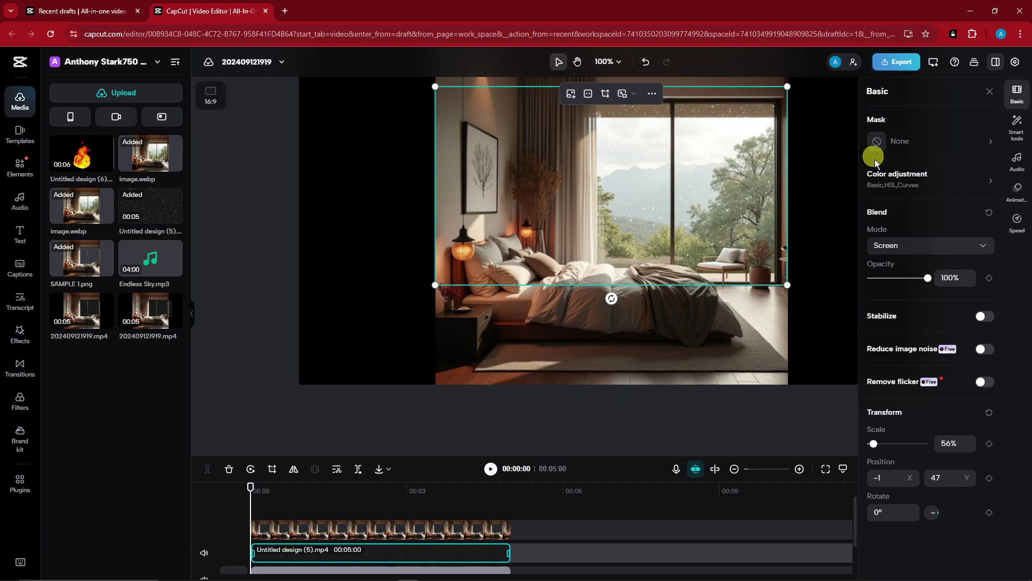
click(952, 251)
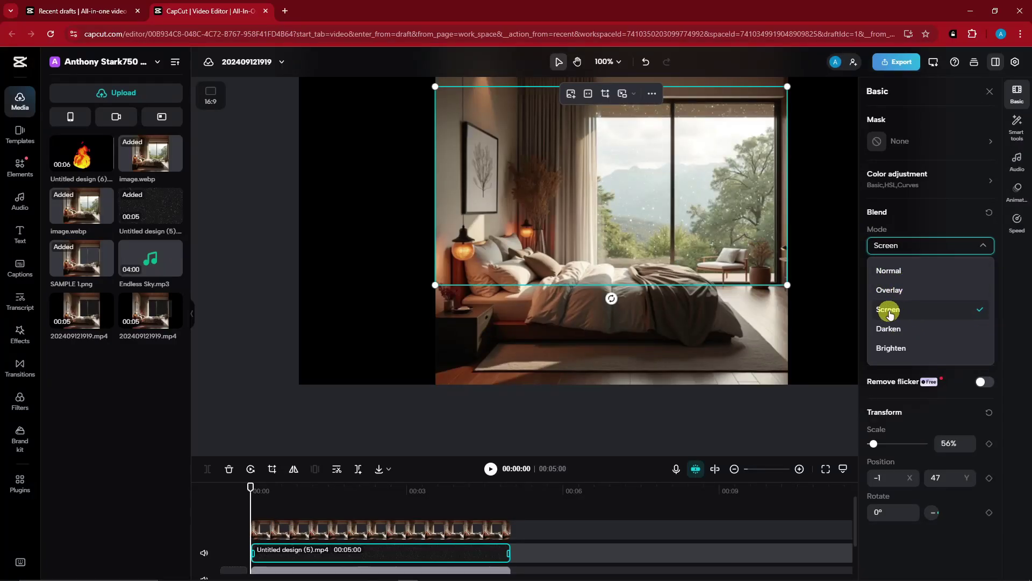
click(970, 249)
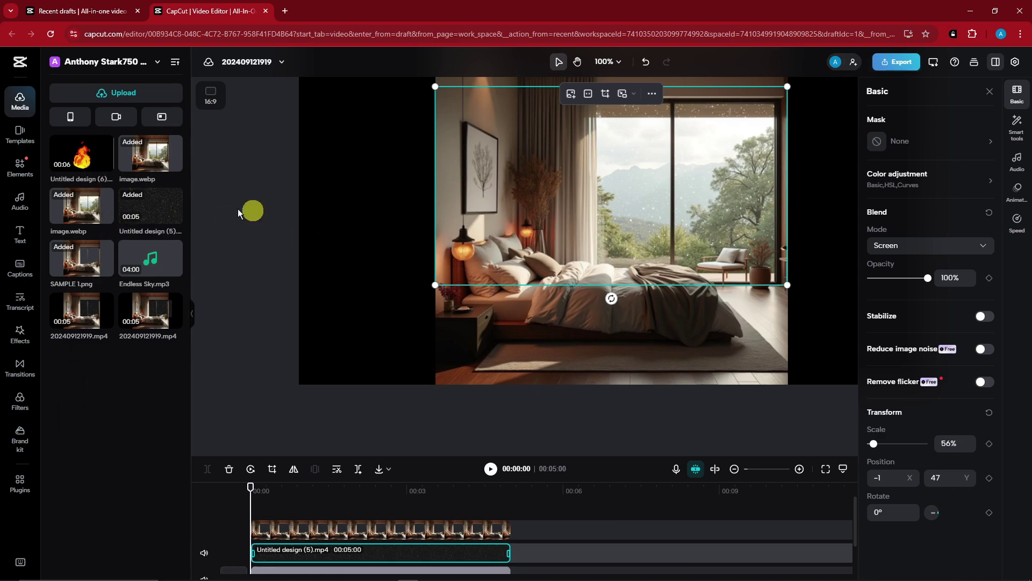
drag(82, 156, 256, 521)
drag(438, 516, 511, 531)
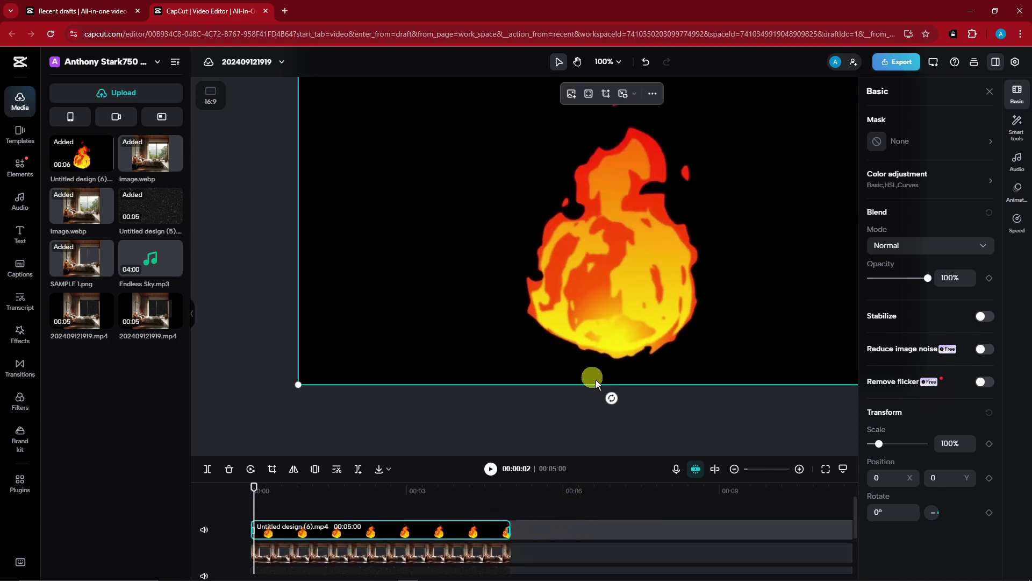
Set the fire clip to Screen blend and shrink it onto a bedside lamp
click(927, 245)
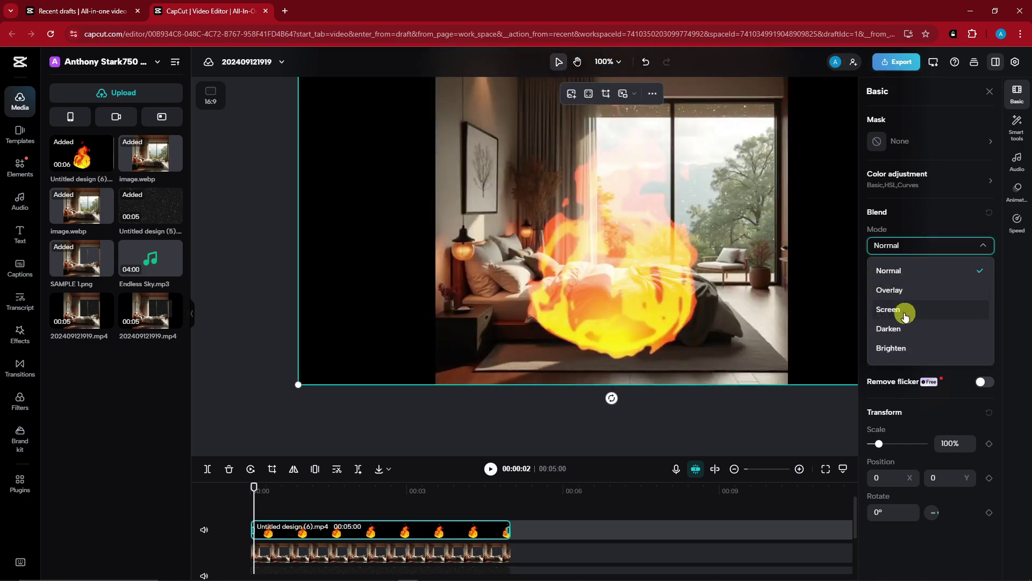
click(905, 309)
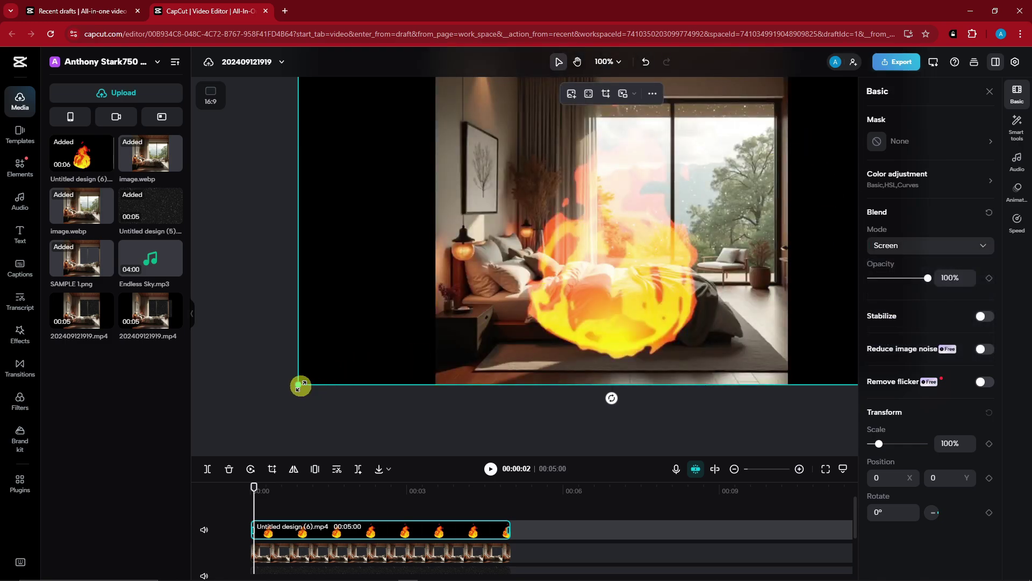
drag(304, 385, 599, 221)
drag(719, 188, 488, 280)
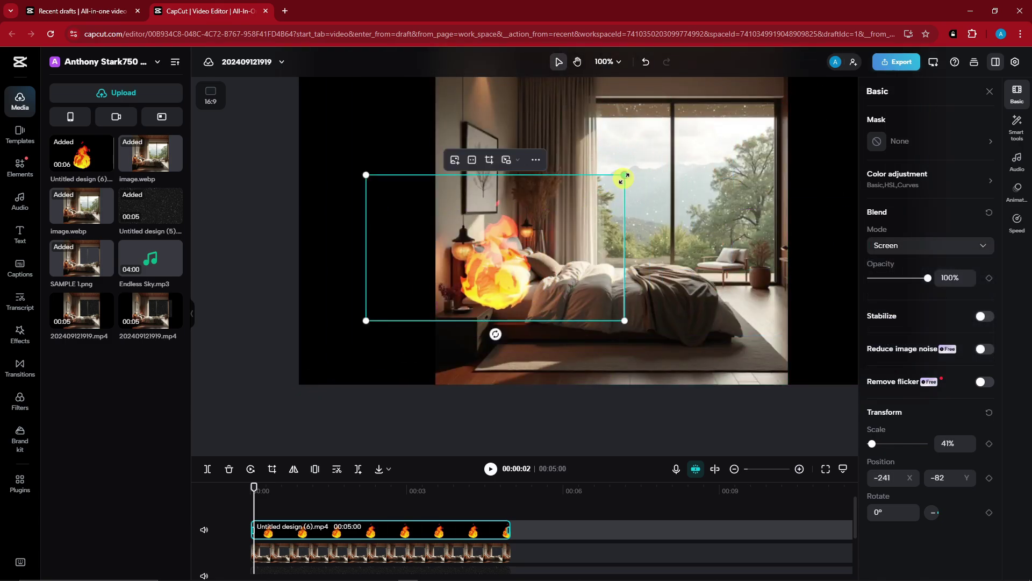
drag(626, 174, 536, 235)
Duplicate the fire clip onto another track and preview the flickering flames
key(ctrl+c)
key(ctrl+v)
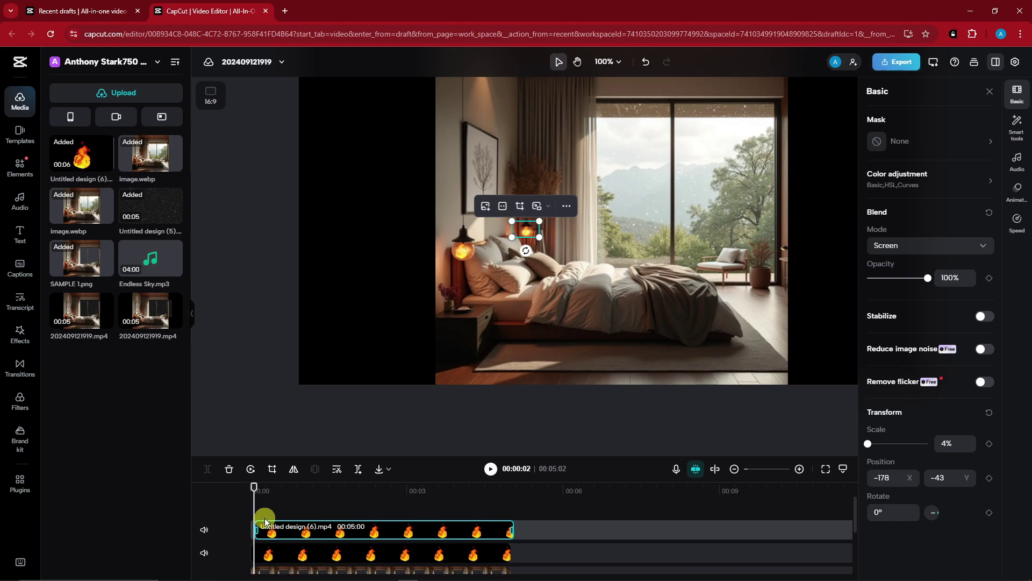
mouse_move(256, 487)
mouse_down()
mouse_move(467, 491)
mouse_move(316, 490)
mouse_move(261, 506)
mouse_up()
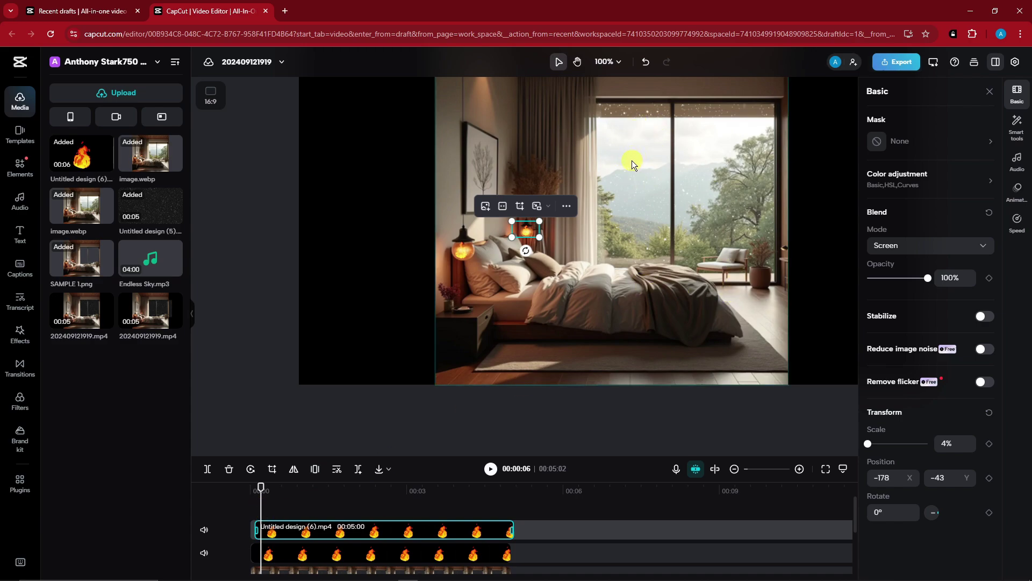
scroll(511, 438, down, 2)
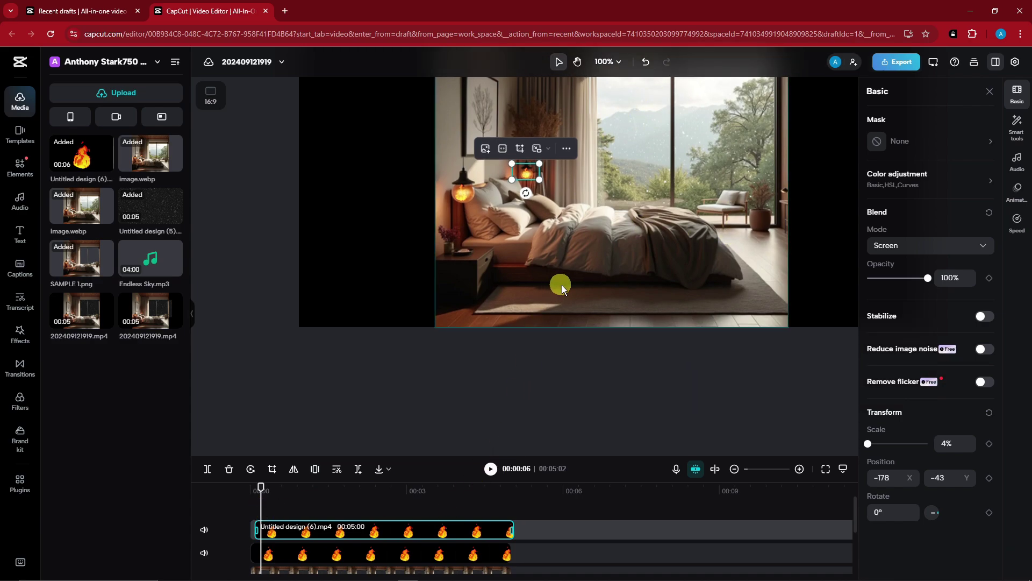
scroll(562, 285, up, 2)
Export the bedroom video for download as a 720p, 30fps MP4
click(592, 361)
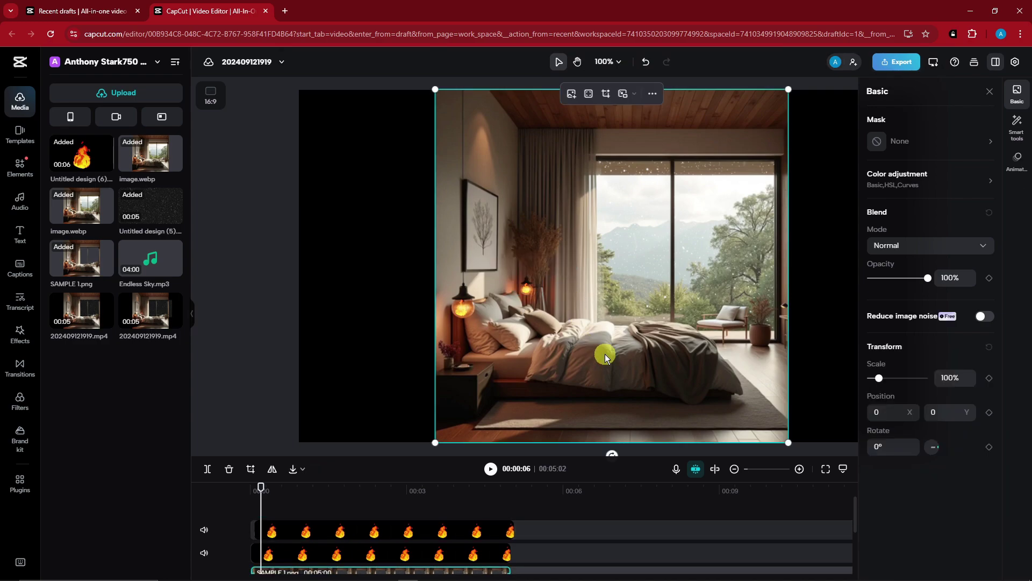
click(894, 70)
click(879, 339)
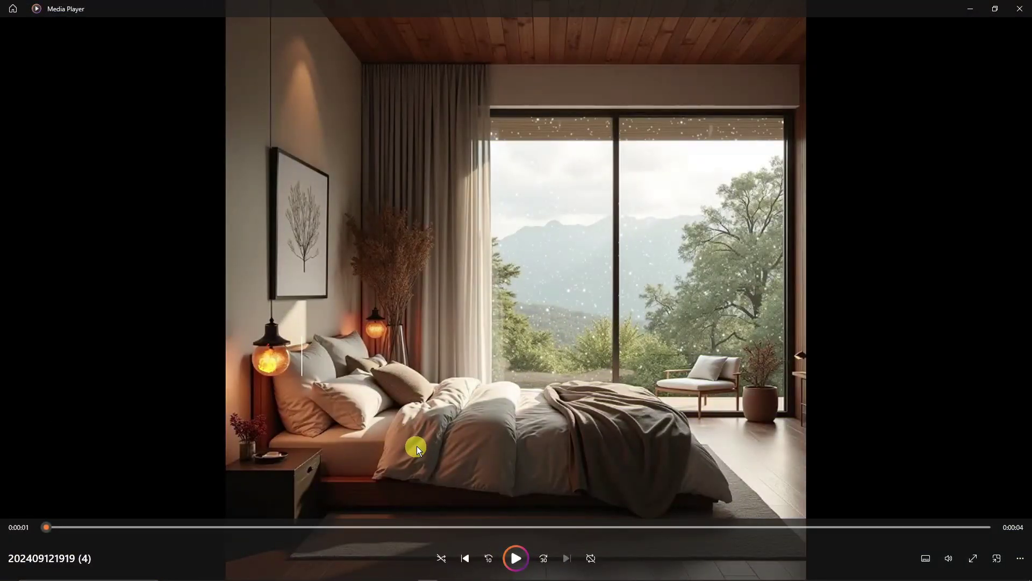
Play the exported video in Media Player, then close CapCut's Download dialog
click(427, 444)
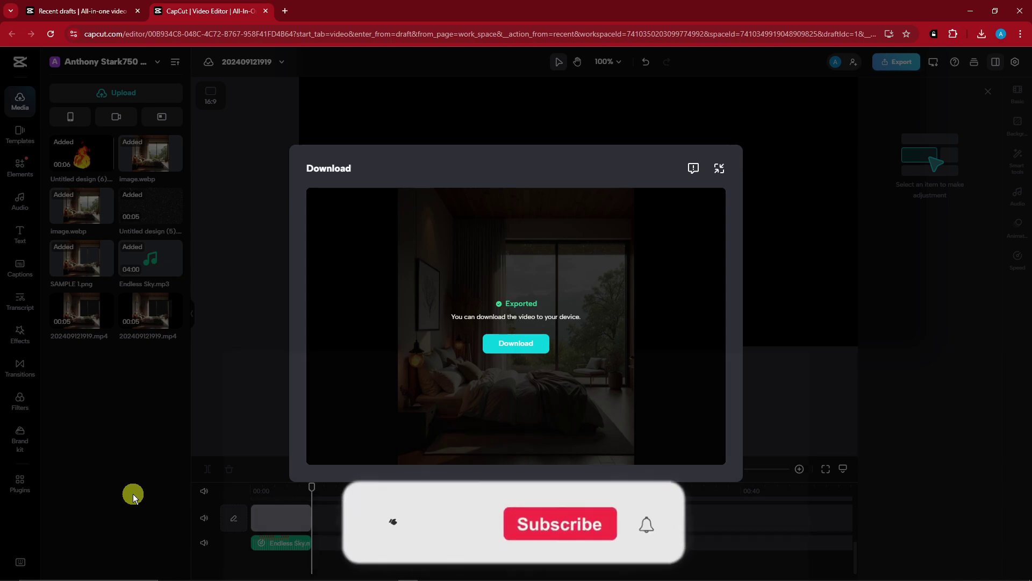
click(720, 168)
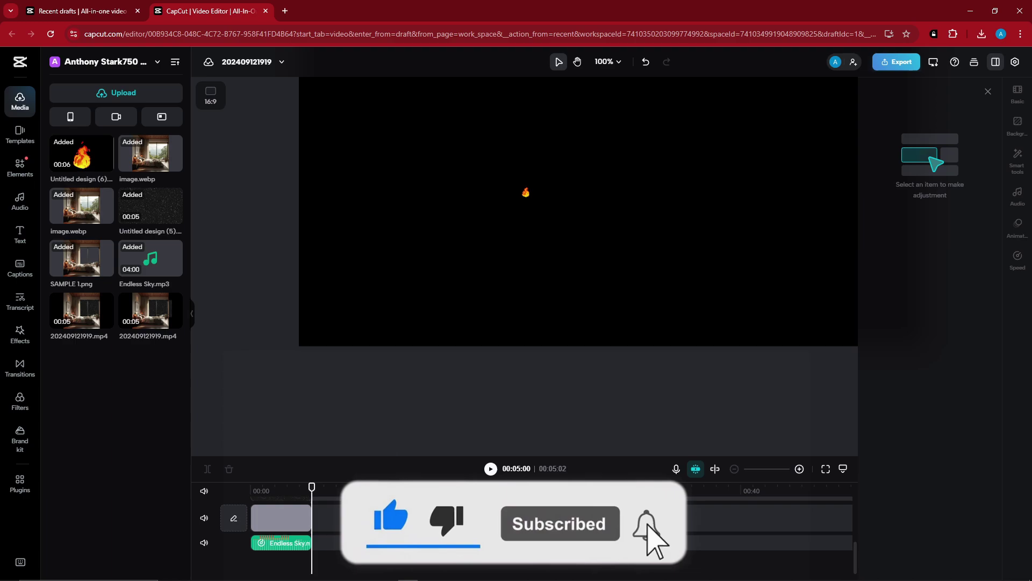